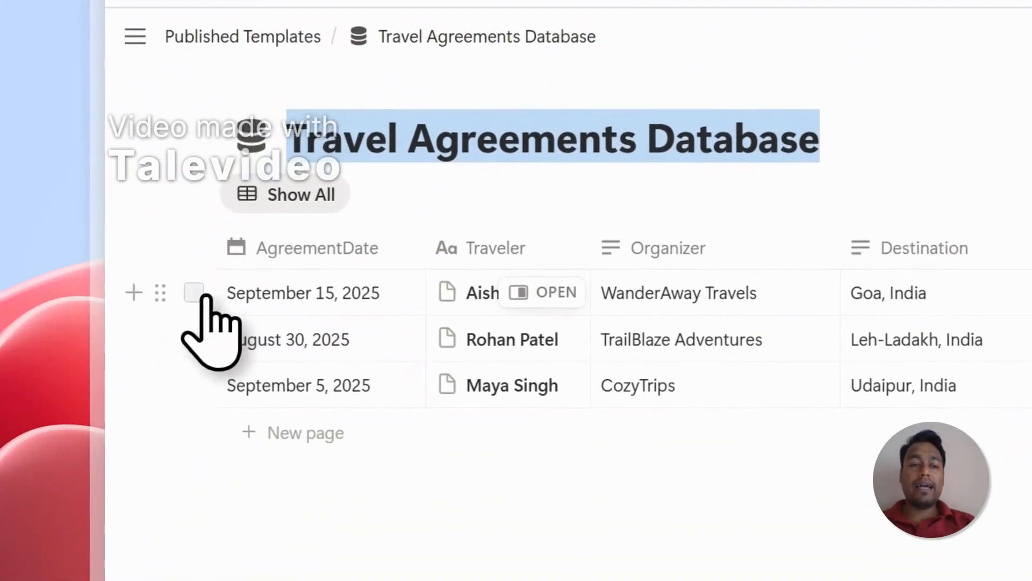
Step: Review the records in the Notion Travel Agreements Database and the sections of the Travel Agreement template in Google Docs
click(79, 388)
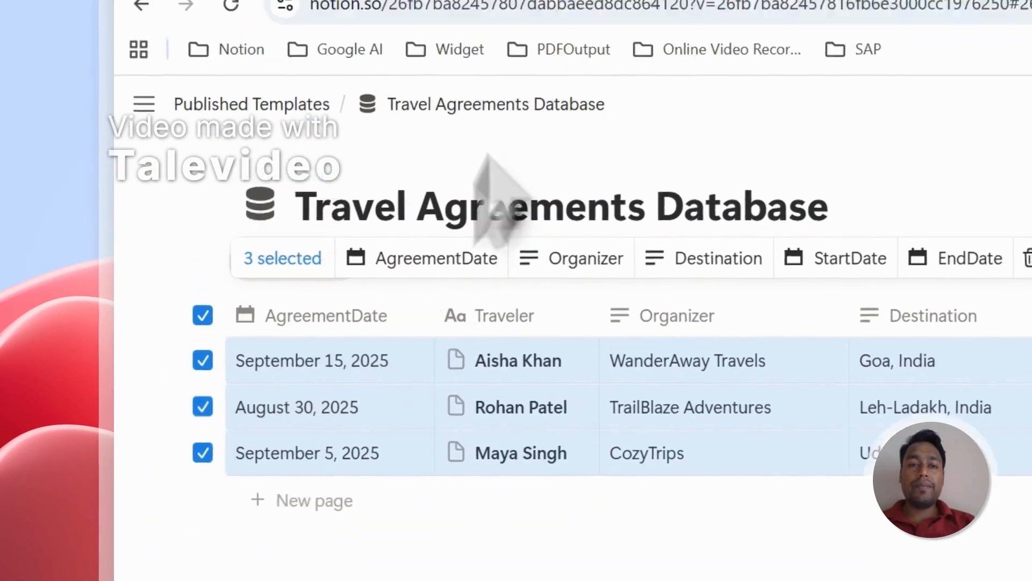
click(564, 85)
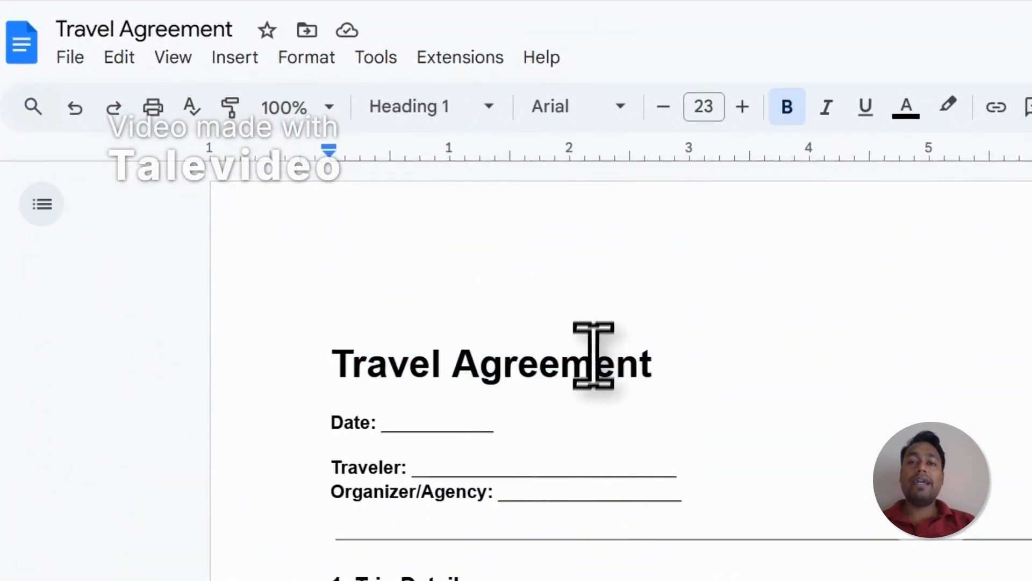
click(591, 53)
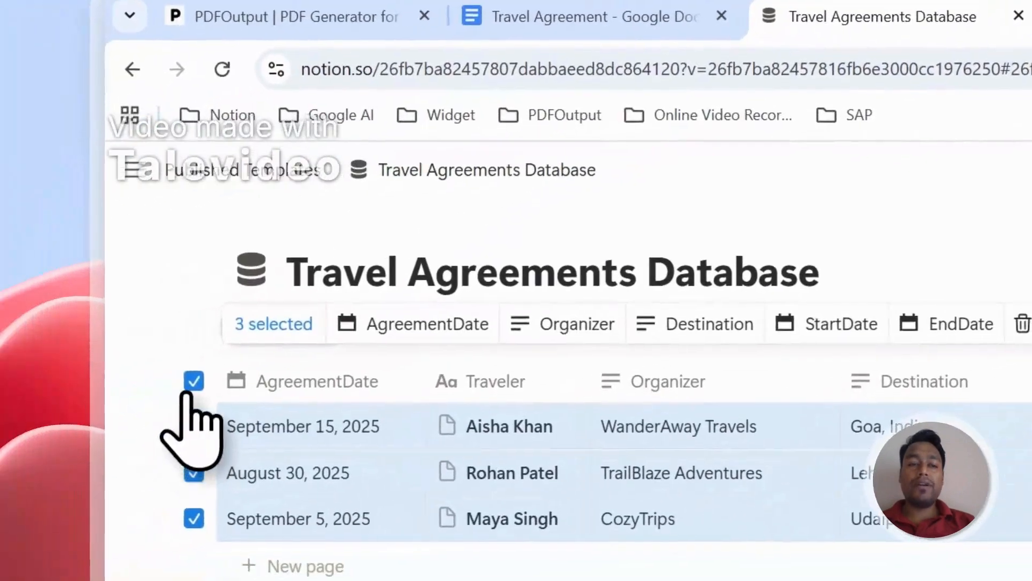
click(193, 385)
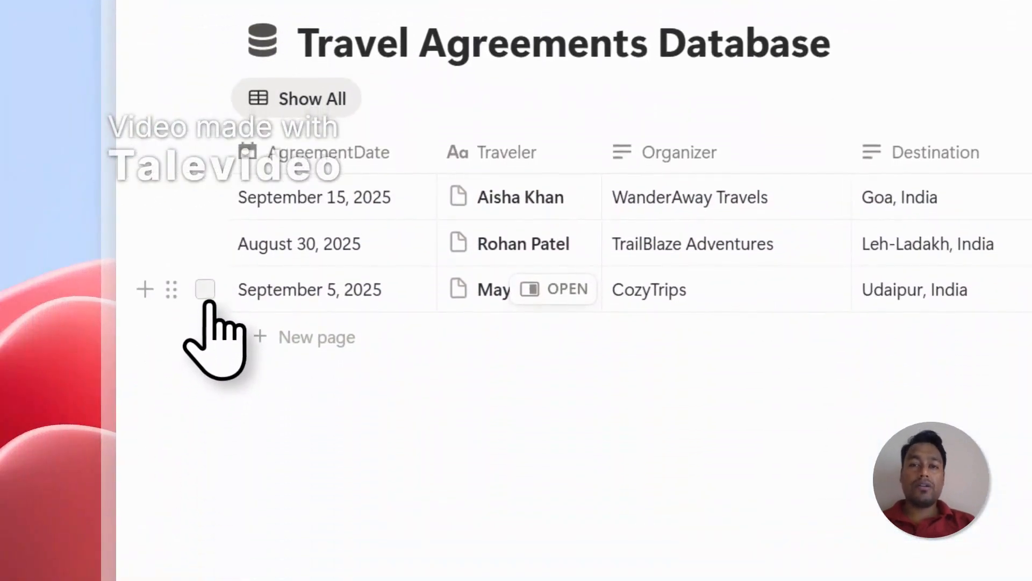
click(516, 58)
scroll(532, 392, down, 10)
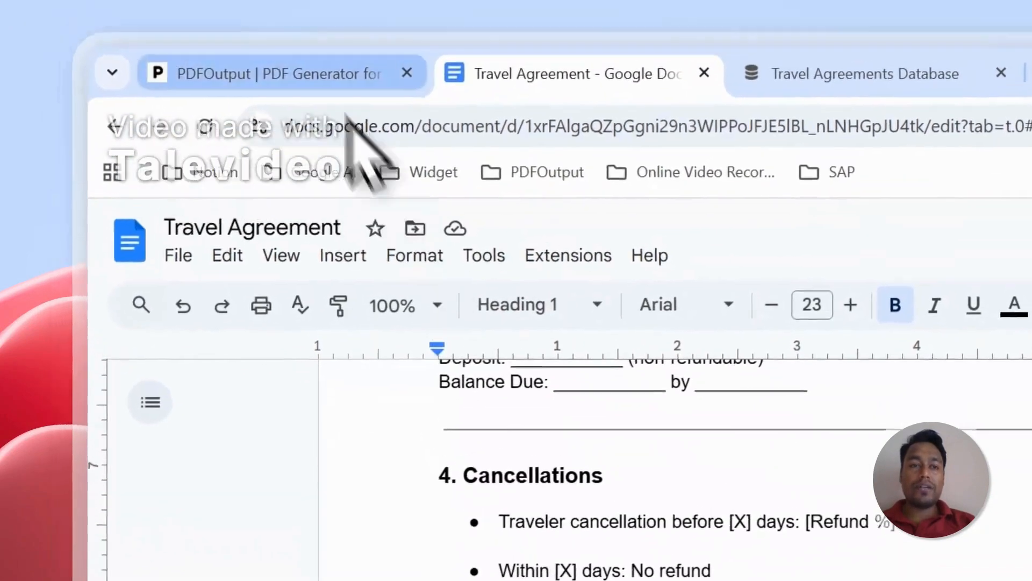
Step: Switch to PDFOutput and start adding a Notion database
click(283, 22)
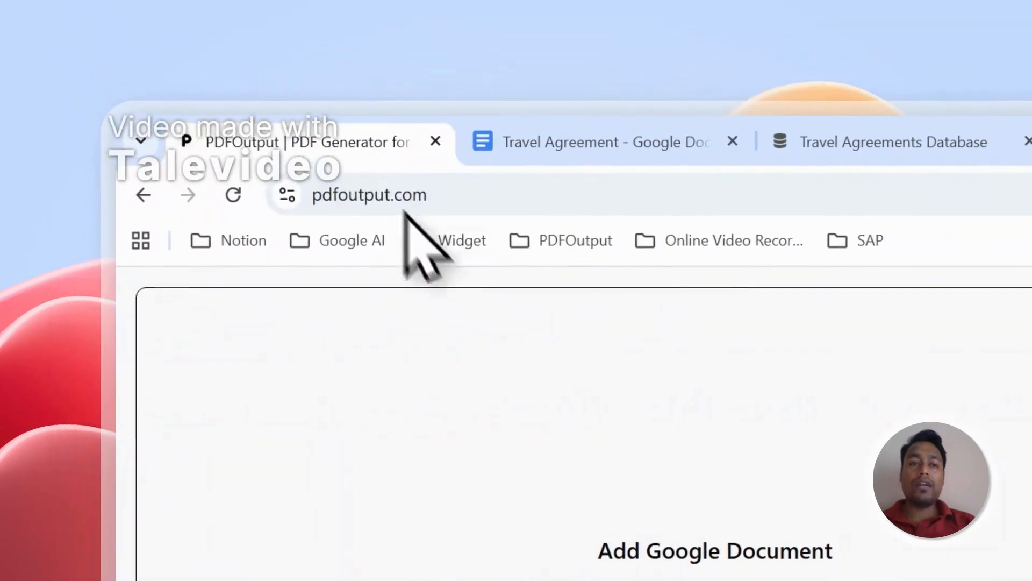
click(469, 448)
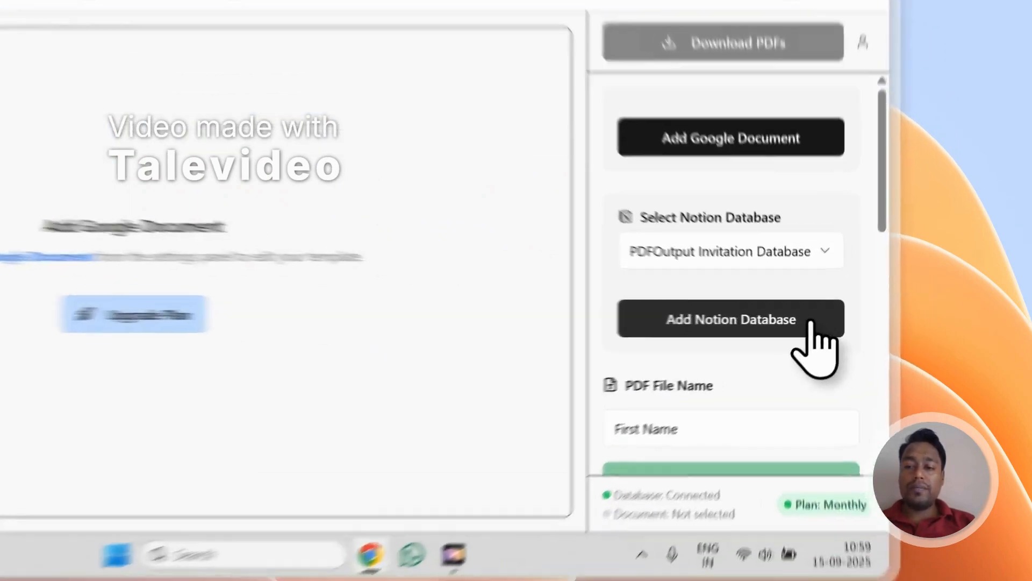
click(817, 354)
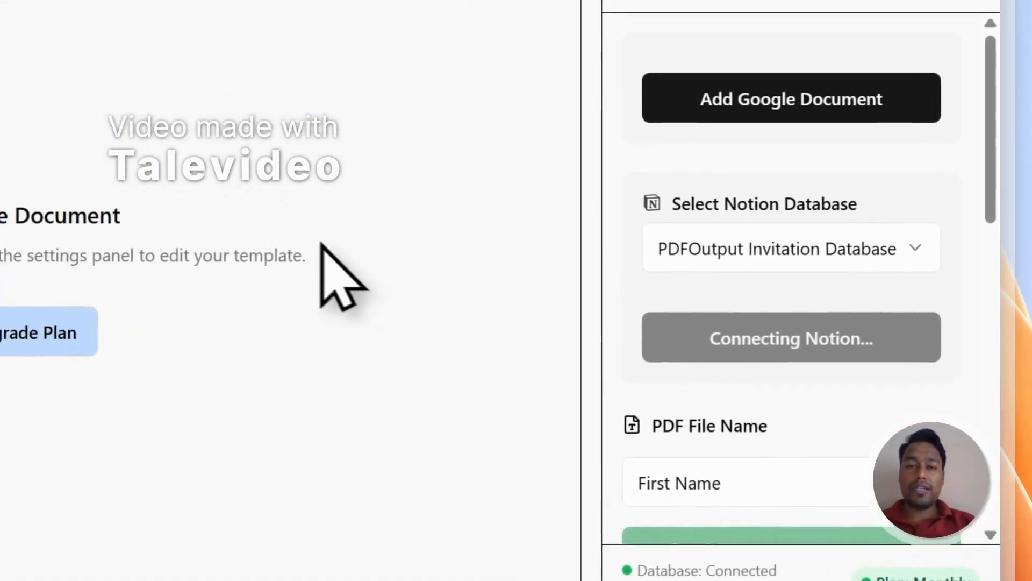
Step: Copy the title "Travel Agreements Database" from its Notion page
click(502, 110)
drag(500, 322, 0, 315)
key(cmd+c)
right_click(78, 309)
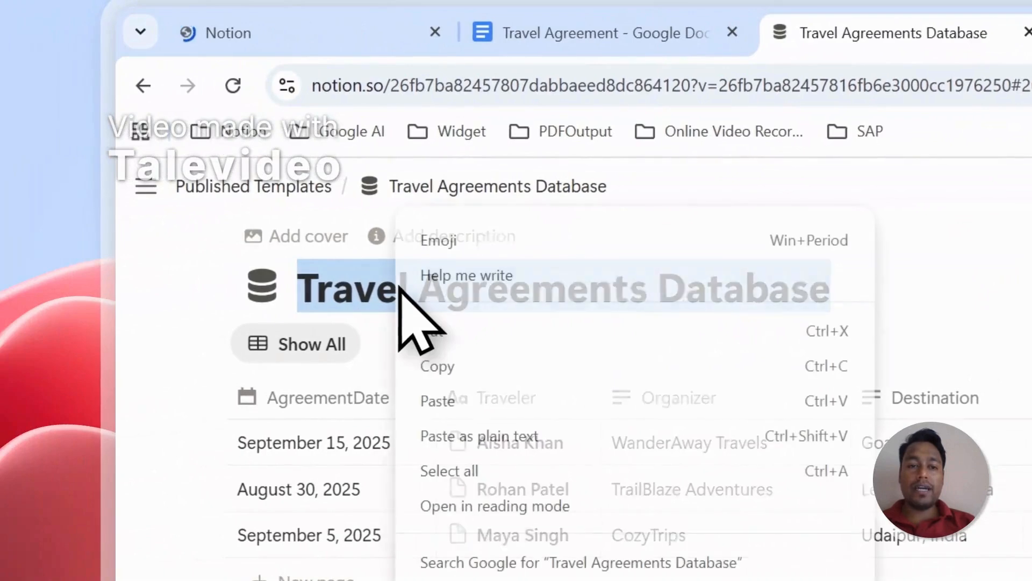
click(440, 365)
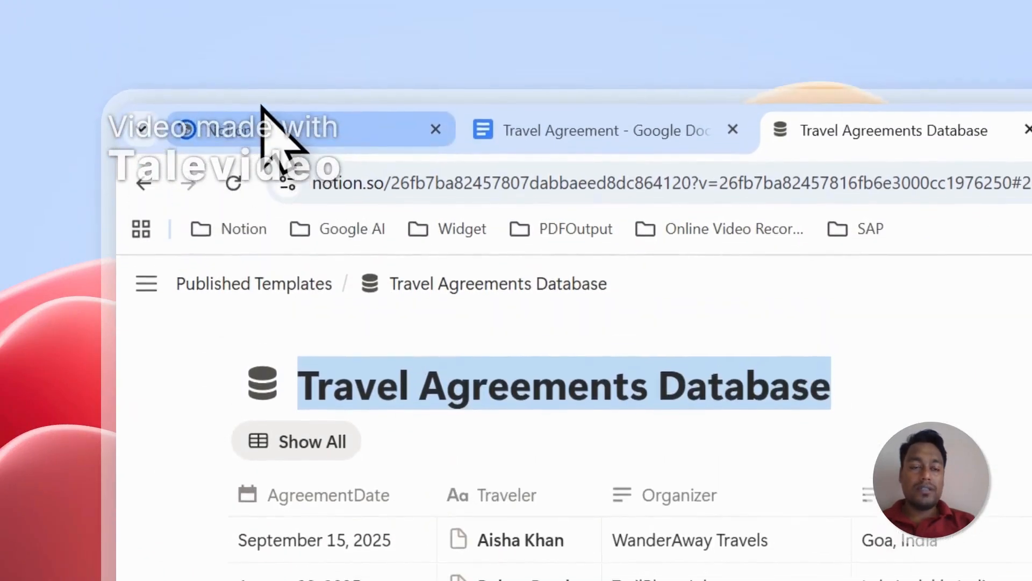
Step: Find Travel Agreements Database among the pages in the Notion integration request and allow PDFOutput to access it
click(265, 33)
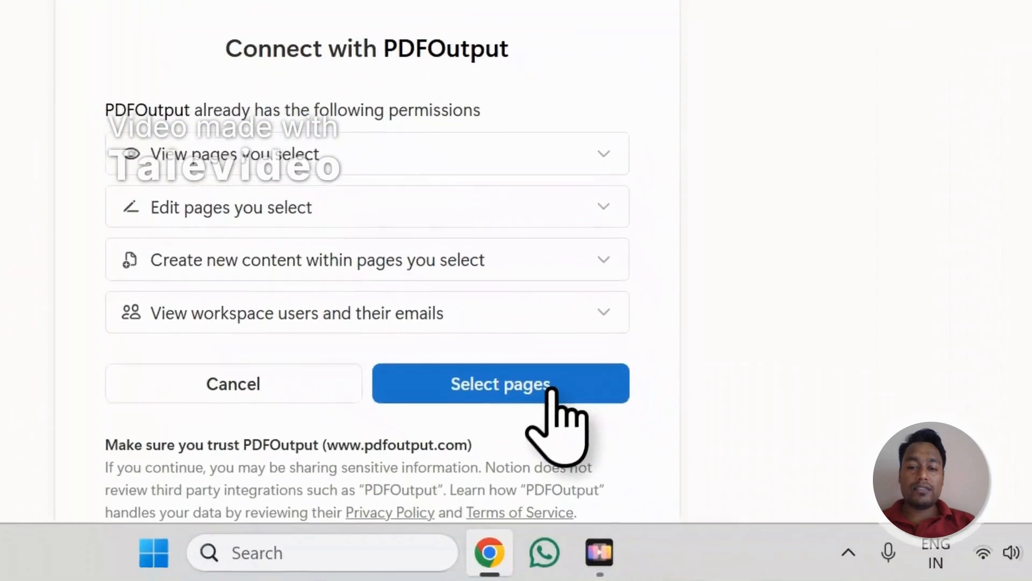
click(544, 392)
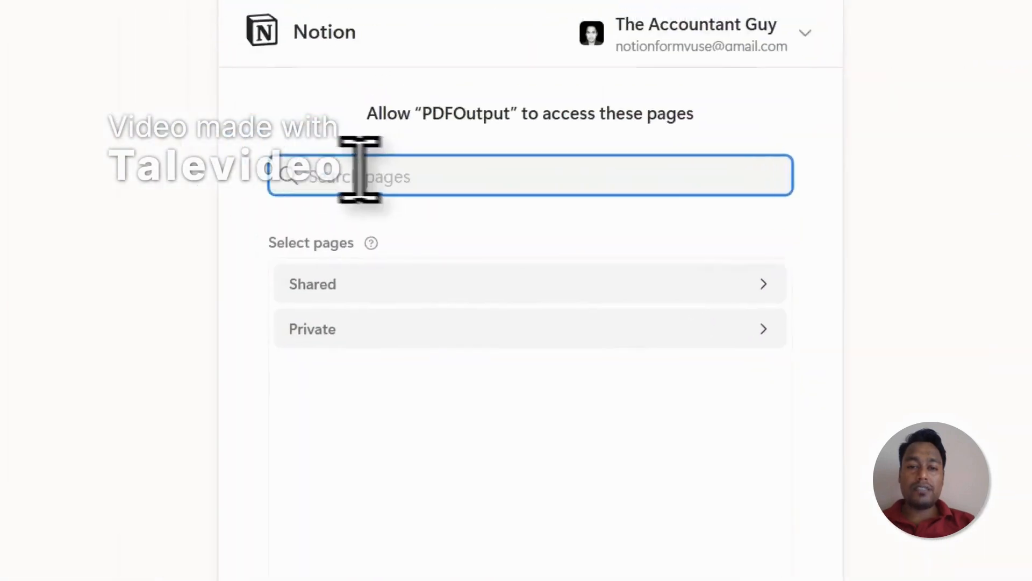
right_click(114, 5)
click(185, 141)
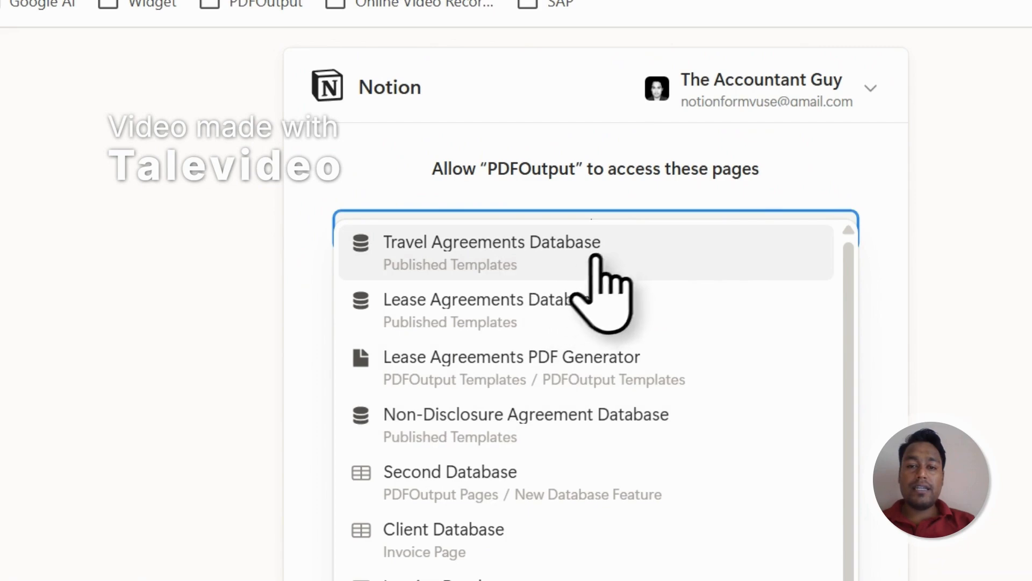
click(699, 257)
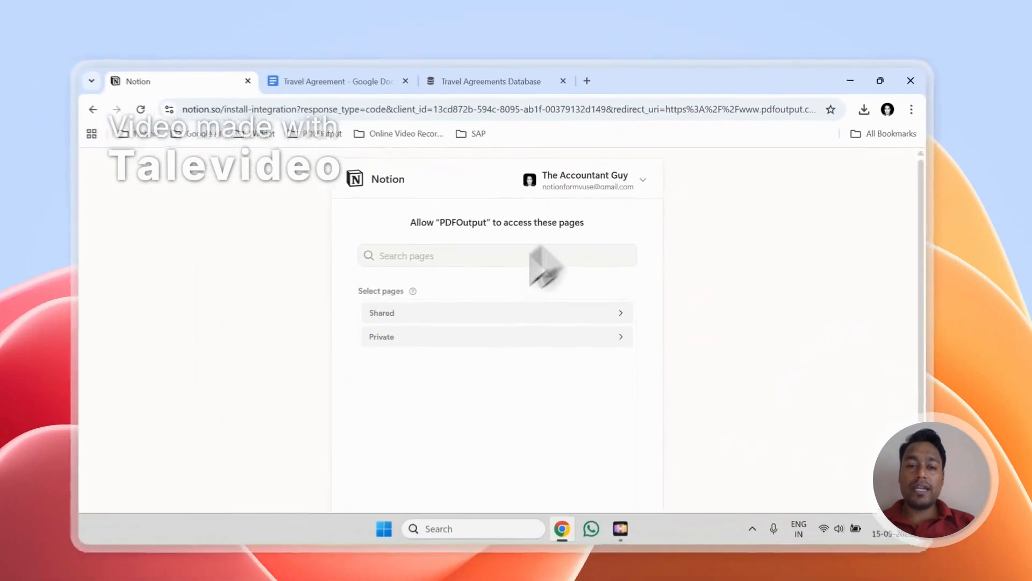
scroll(355, 503, down, 3)
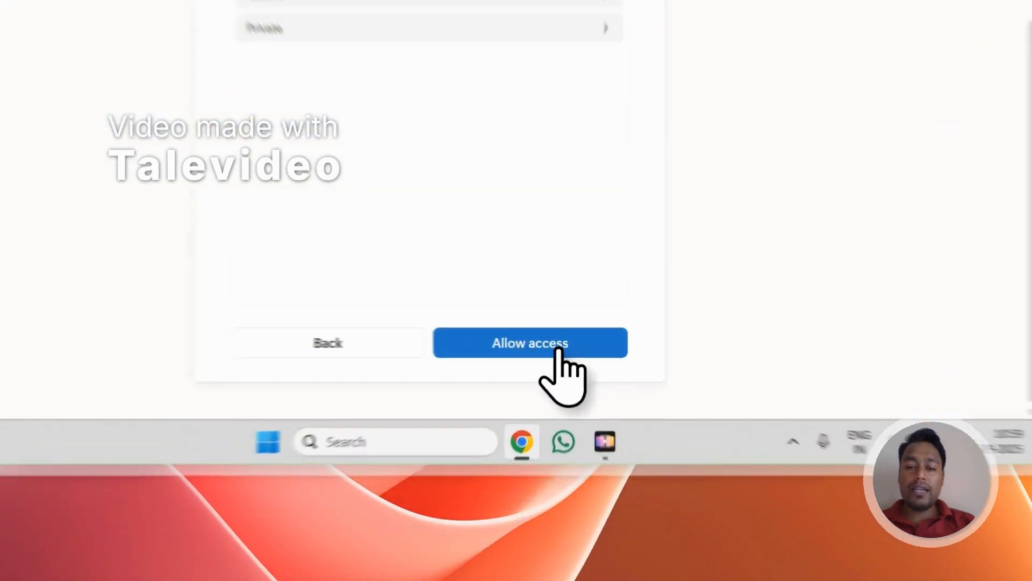
click(597, 440)
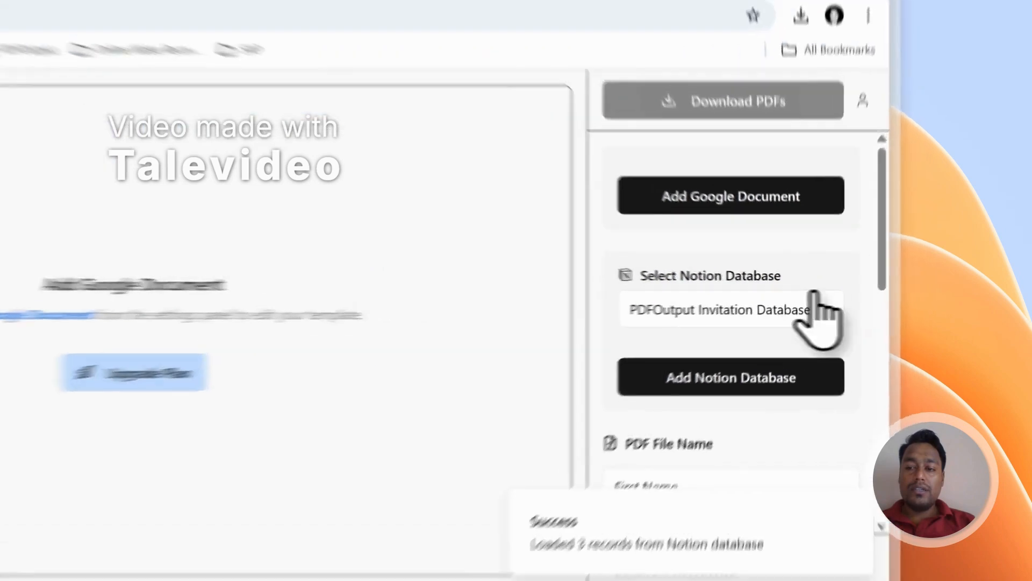
Step: Reload PDFOutput and choose Travel Agreements Database as the Notion database
click(866, 300)
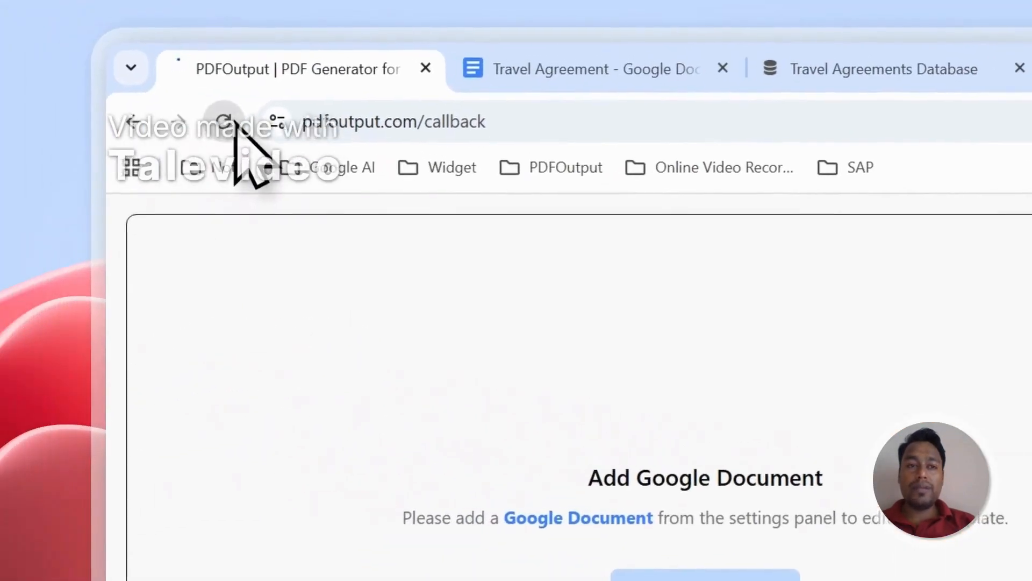
click(233, 123)
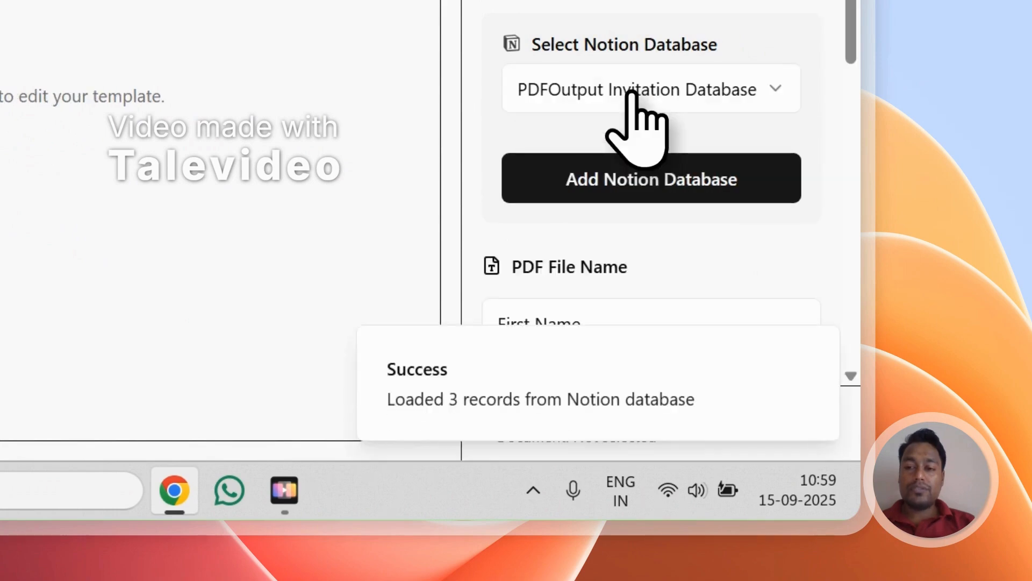
click(633, 92)
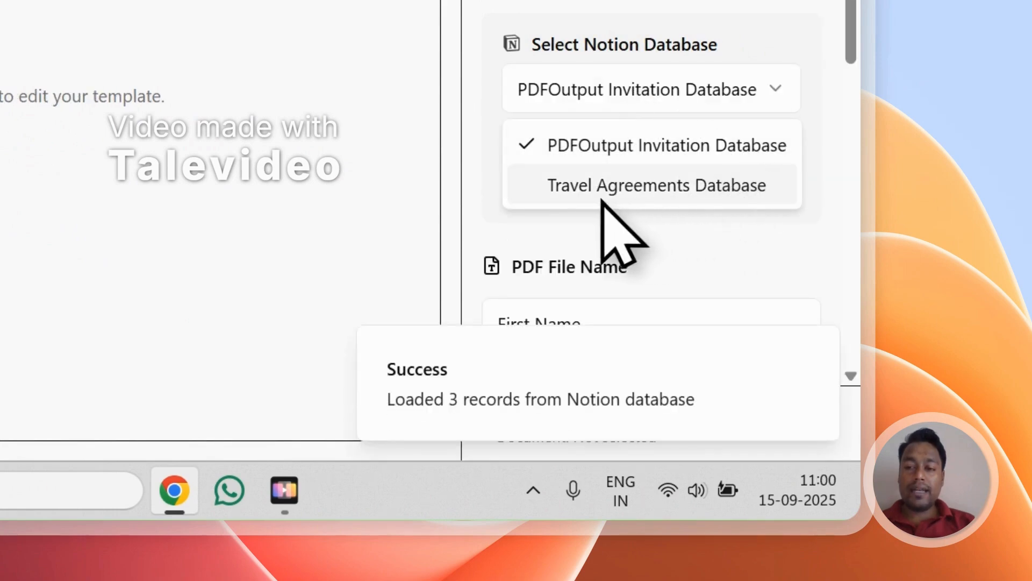
click(636, 188)
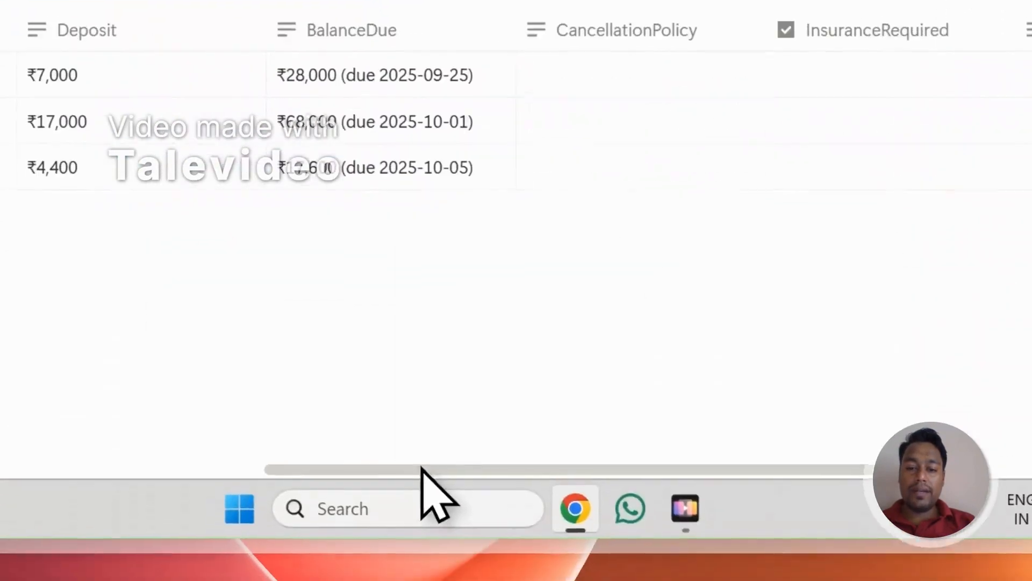
Step: Choose Ready to Generate as the GeneratePDF status of the first record in the Notion Travel Agreements Database
drag(774, 469, 757, 350)
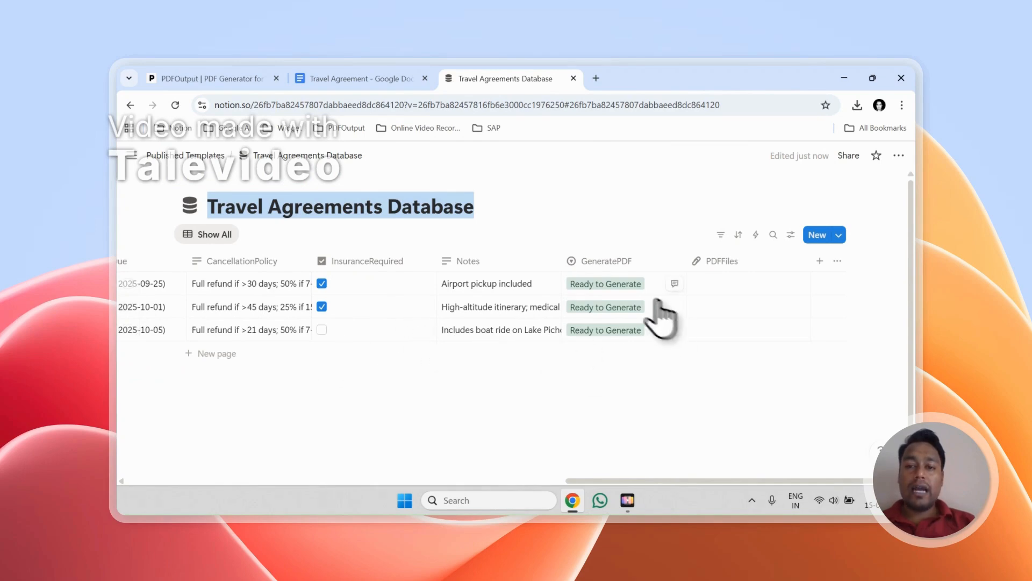
click(613, 288)
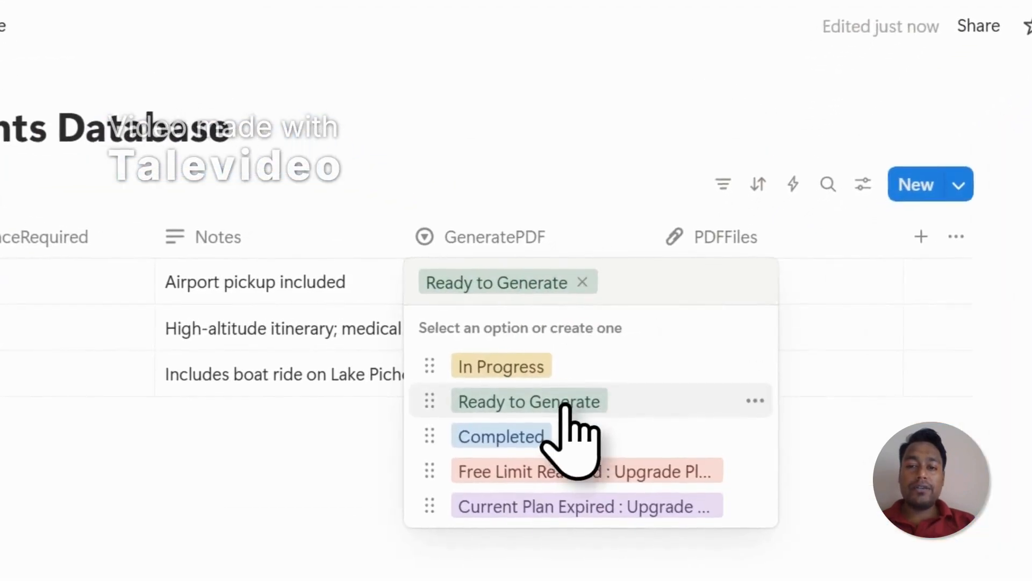
click(564, 406)
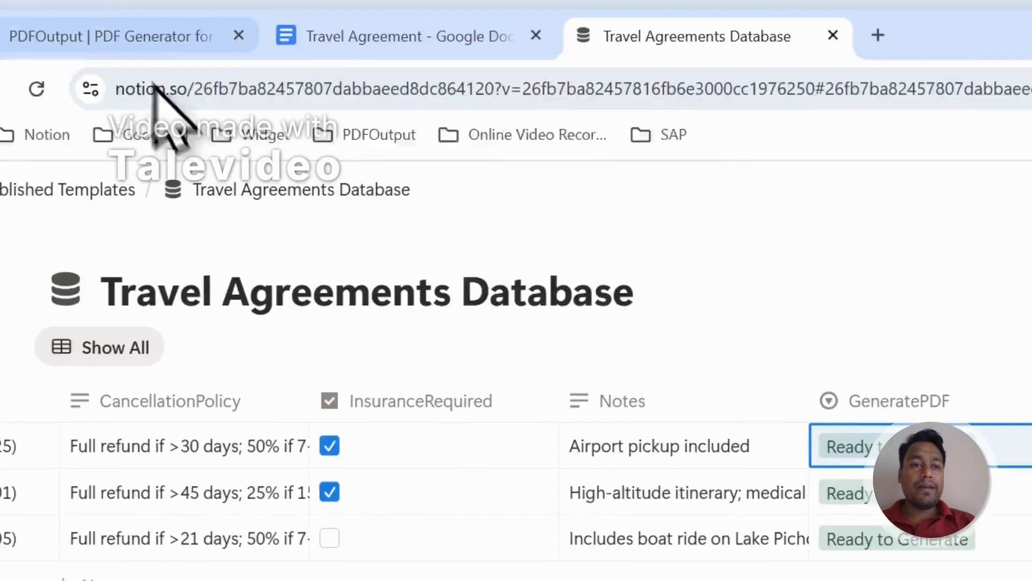
Step: Return to PDFOutput and start adding a Google document with the option to select an existing document
click(111, 35)
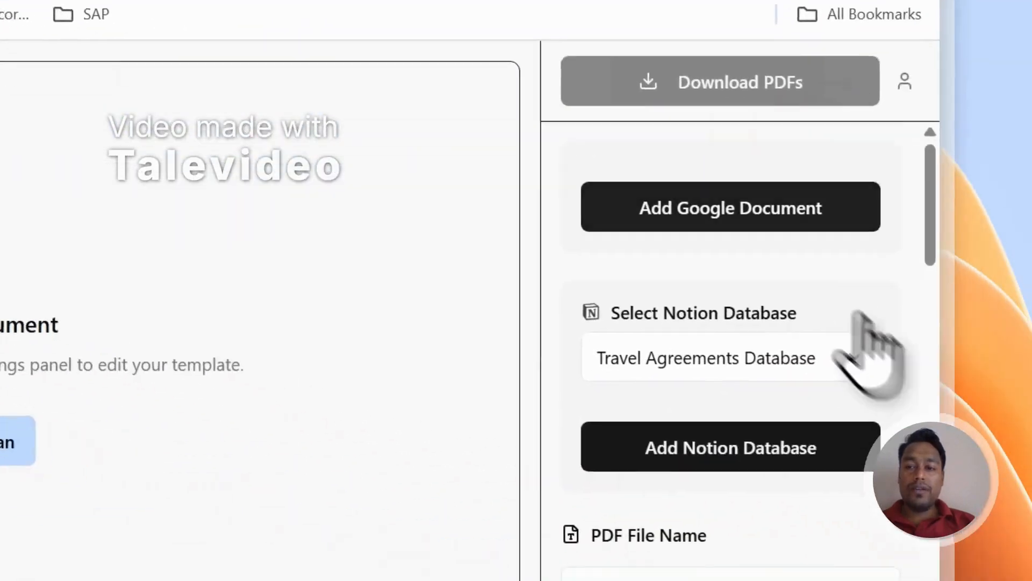
click(715, 185)
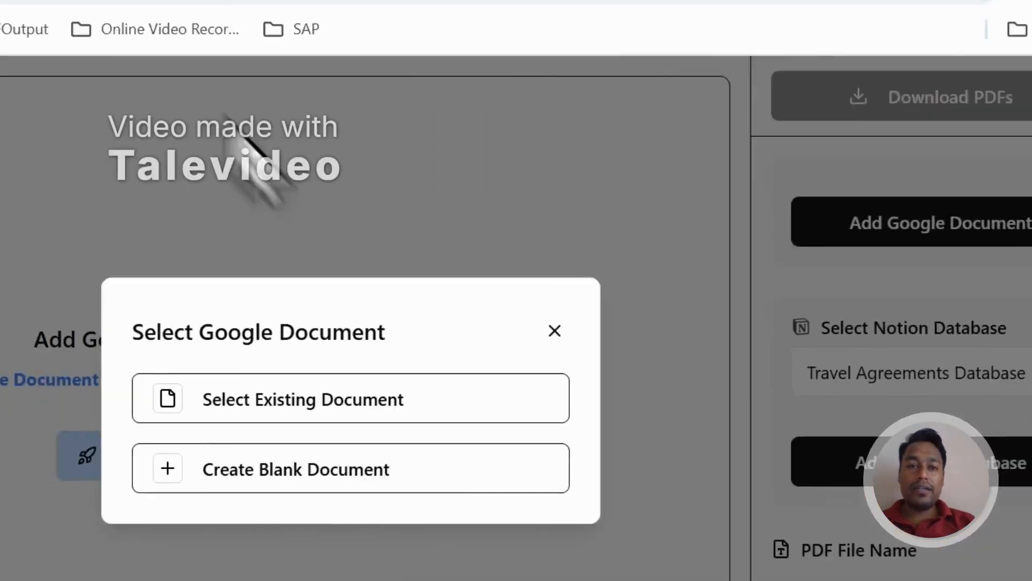
click(451, 108)
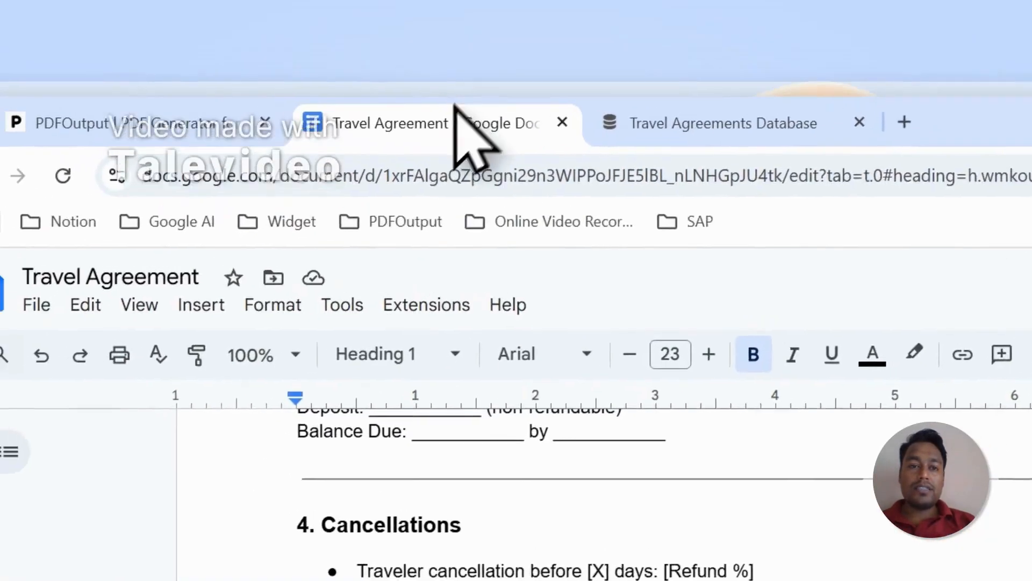
click(164, 144)
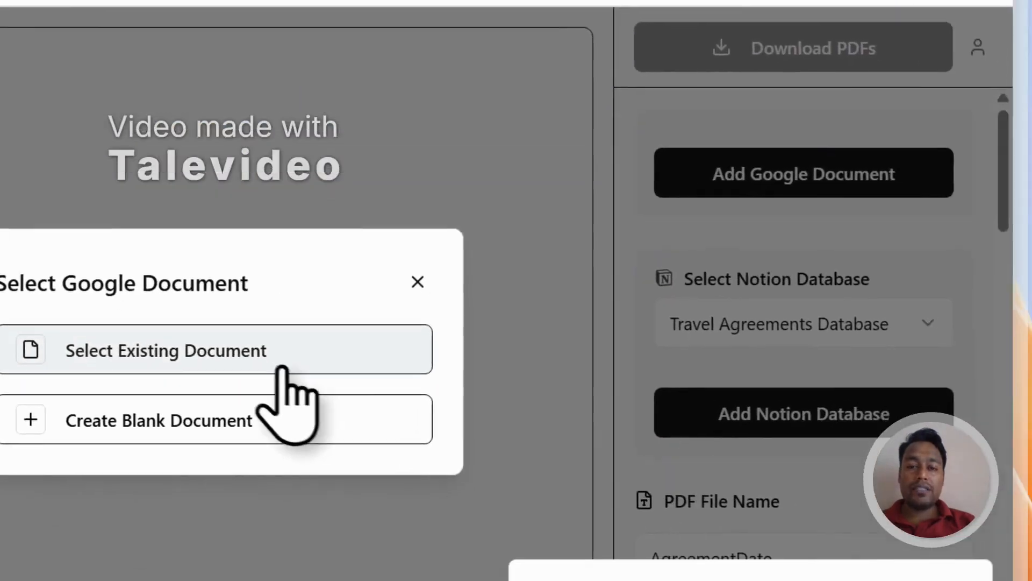
click(272, 376)
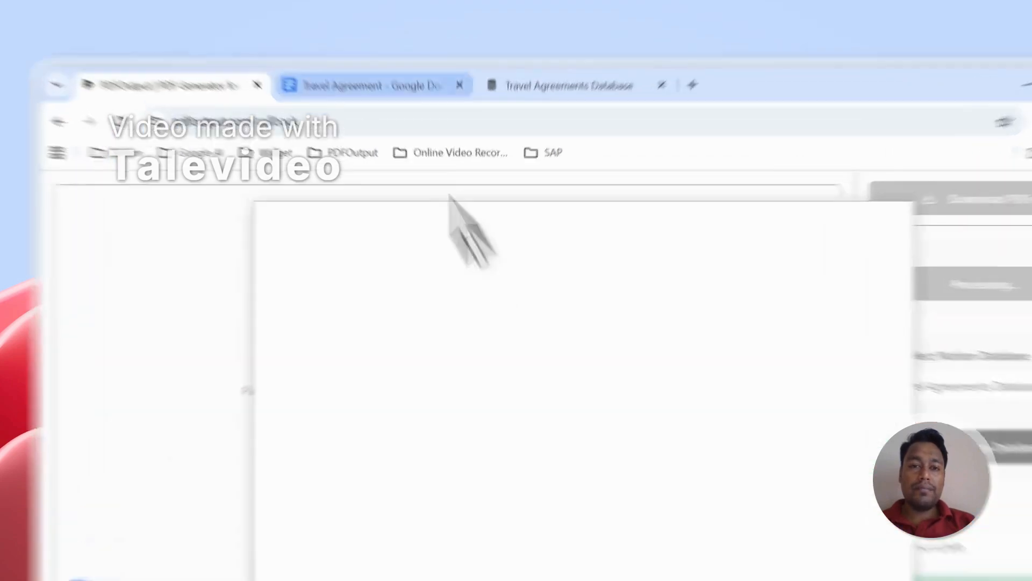
Step: Copy the document title "Travel Agreement" from the template open in Google Docs
click(355, 79)
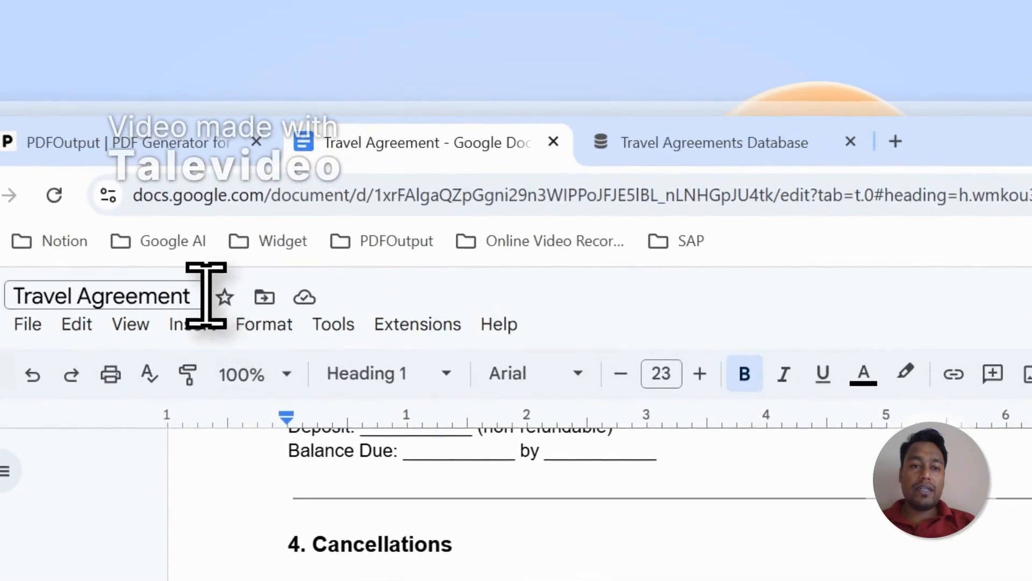
drag(167, 293, 8, 295)
right_click(85, 295)
click(139, 471)
Step: Search the Google documents in PDFOutput's file picker for "Travel Agreement" and select that document as the template
click(305, 146)
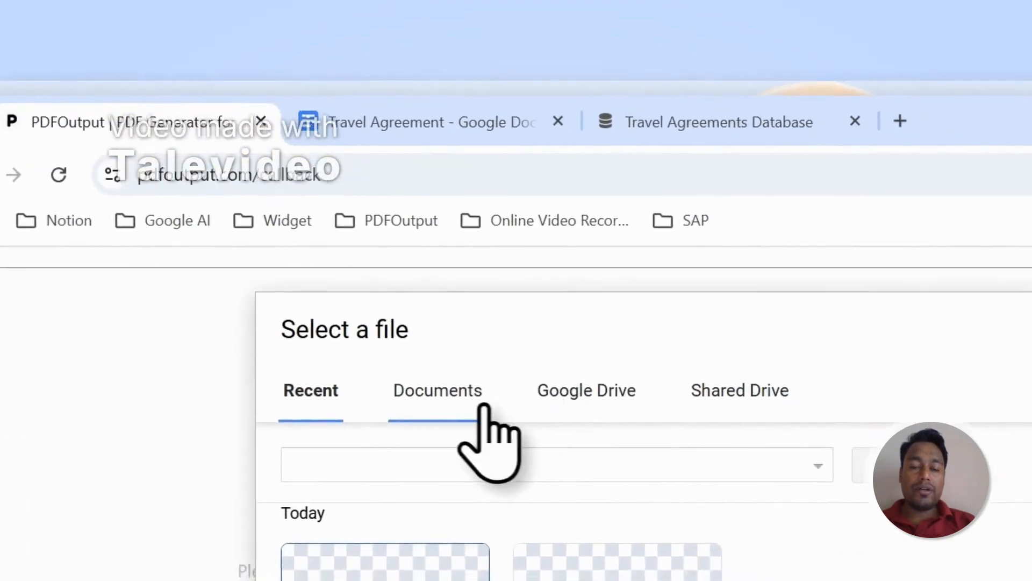
click(645, 422)
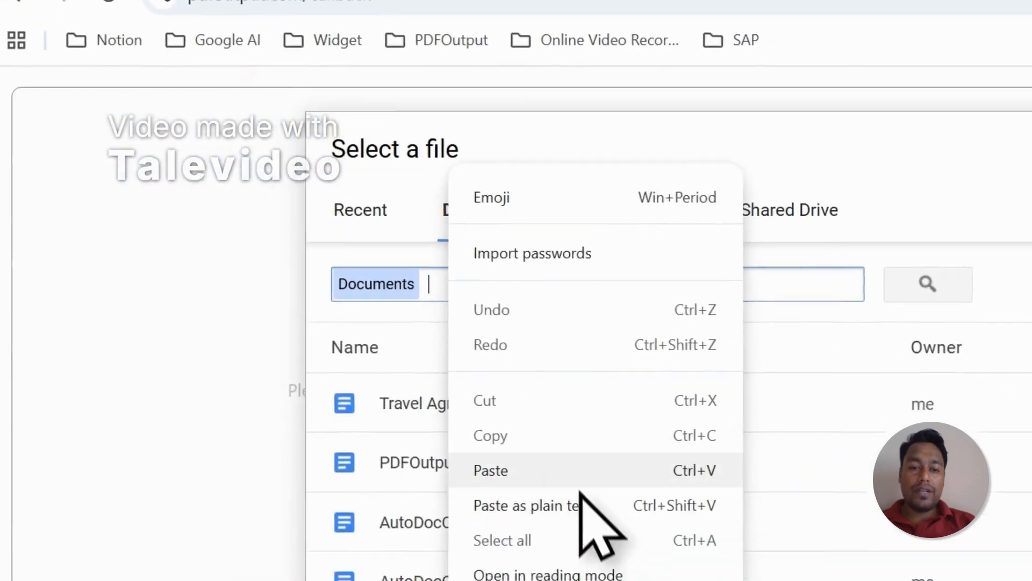
click(523, 580)
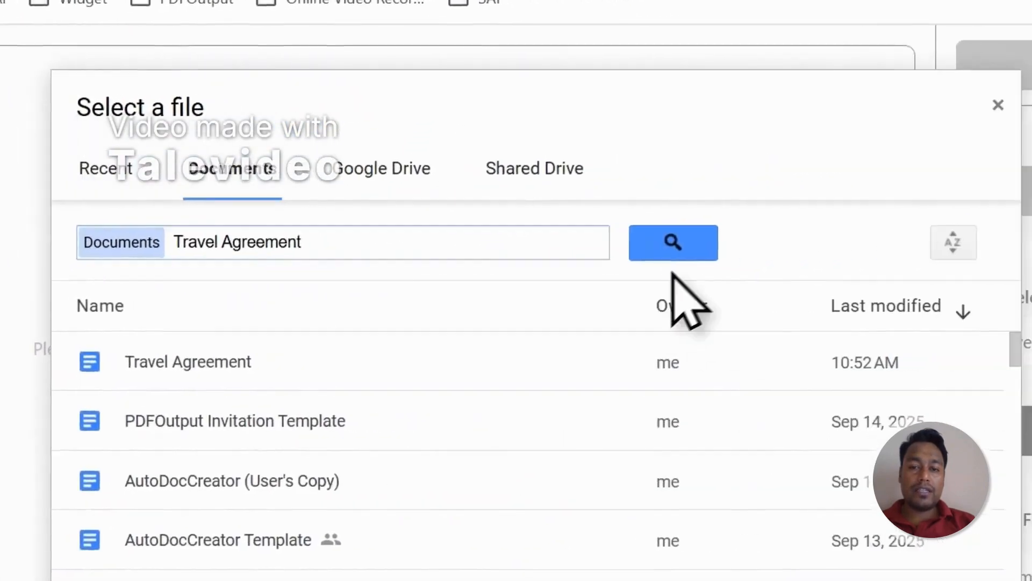
click(863, 462)
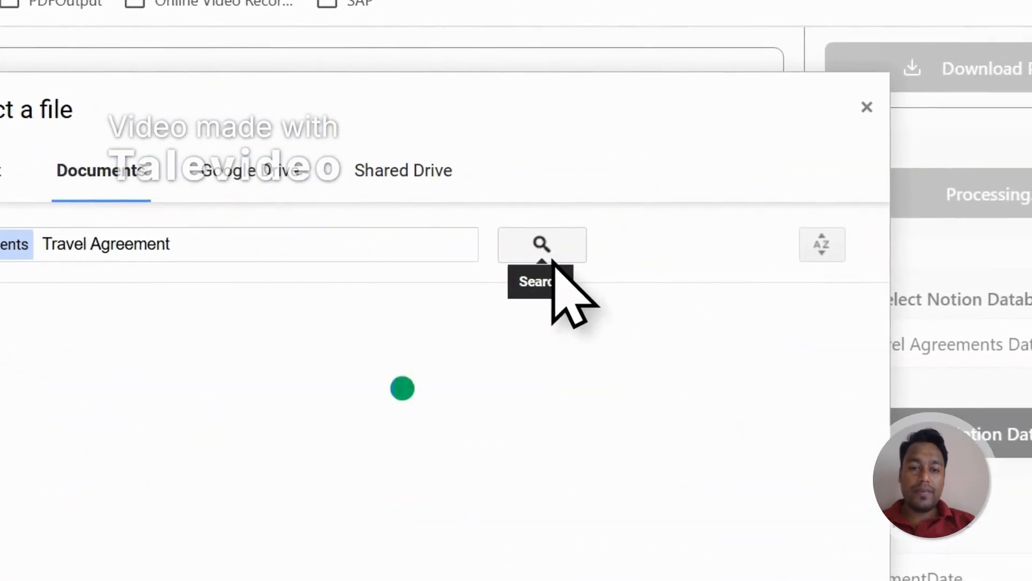
click(82, 367)
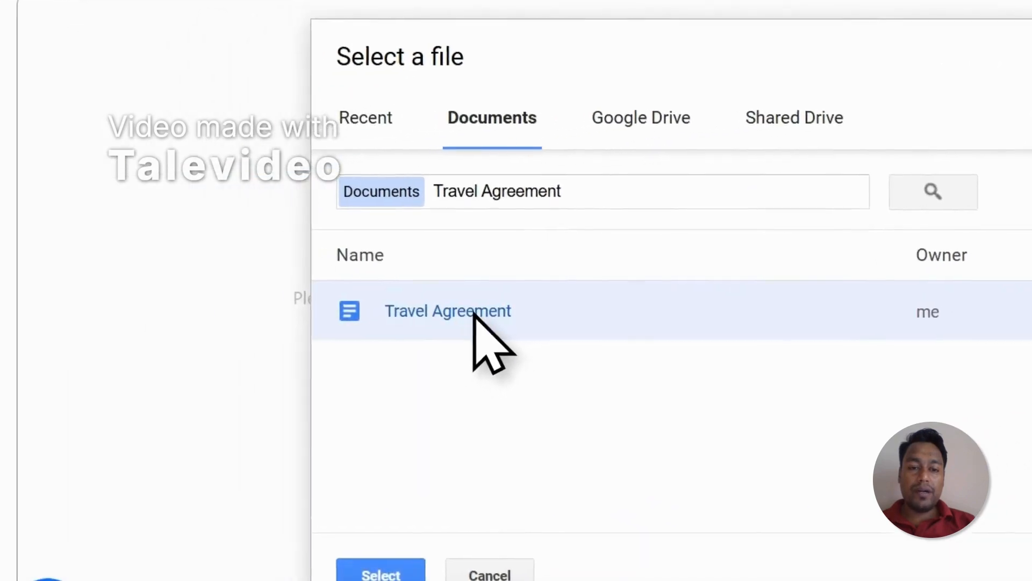
click(379, 573)
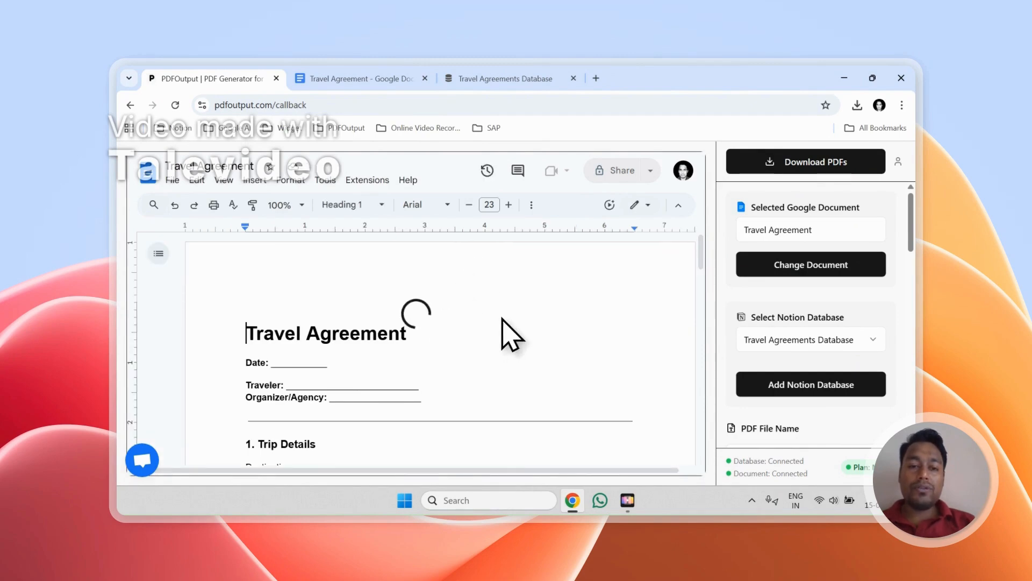
Step: Examine the Notion properties that PDFOutput offers for copying as placeholders into the Travel Agreement template
drag(906, 232, 906, 348)
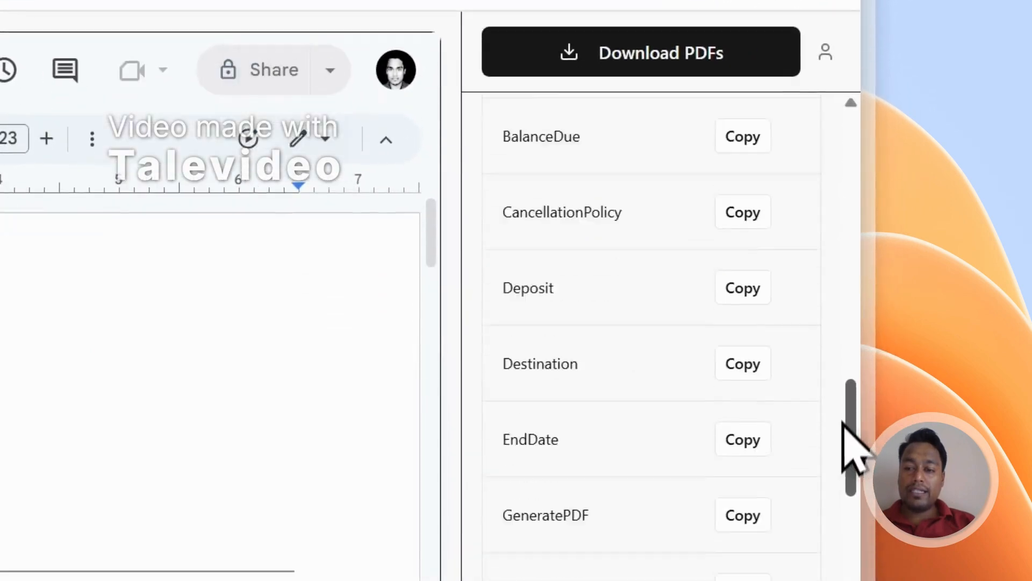
drag(842, 422, 854, 580)
scroll(823, 573, up, 2)
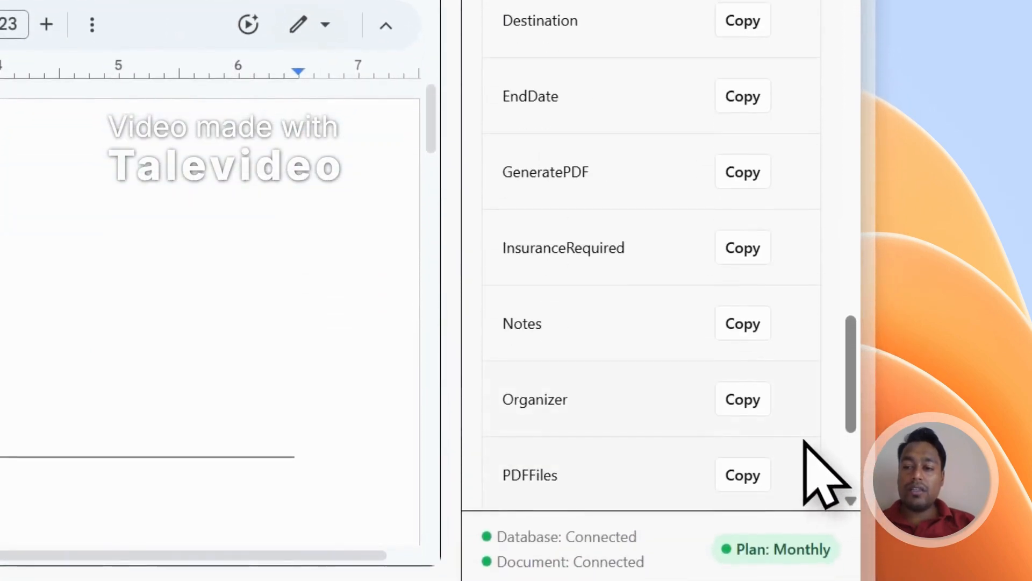
scroll(795, 424, up, 10)
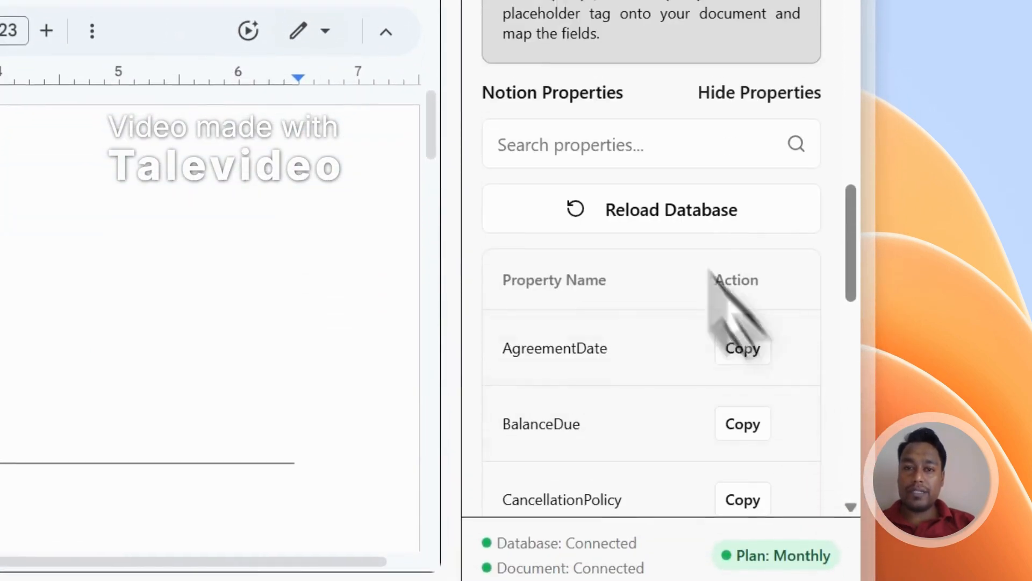
click(142, 81)
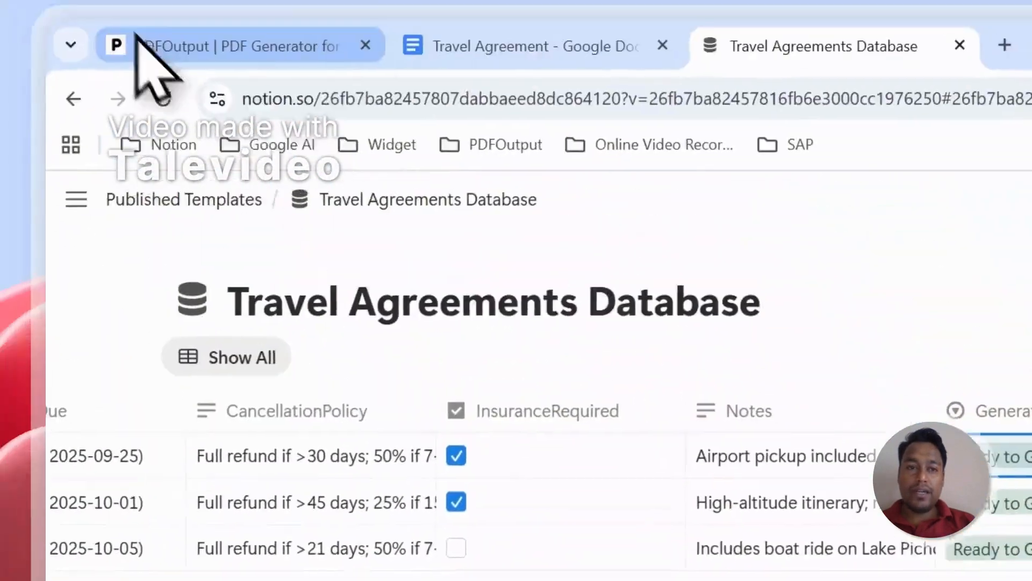
click(137, 40)
scroll(761, 322, down, 5)
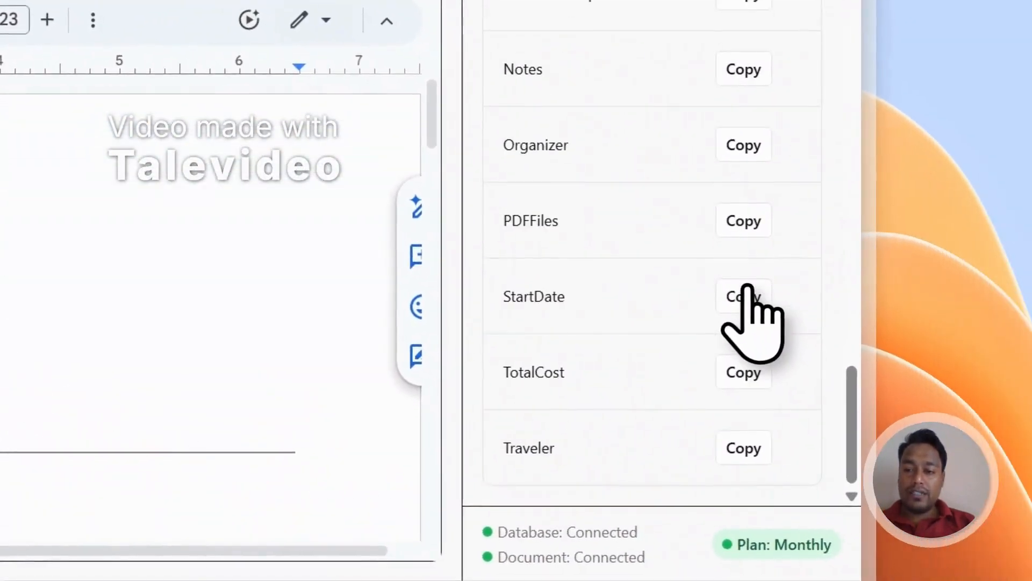
scroll(753, 323, up, 10)
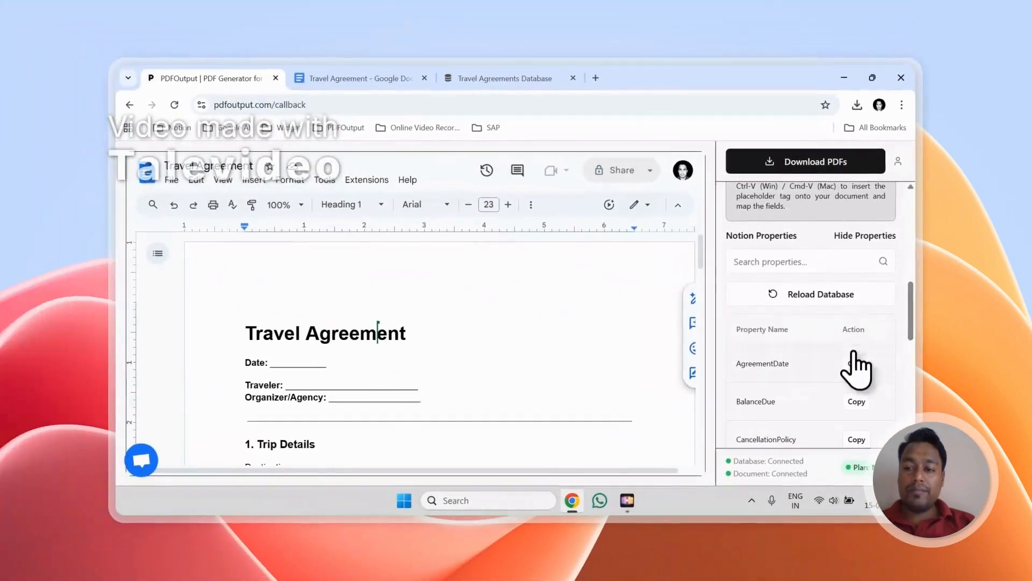
Step: Search the Notion properties for "Date" and copy the AgreementDate placeholder for the agreement's date line
scroll(339, 379, down, 3)
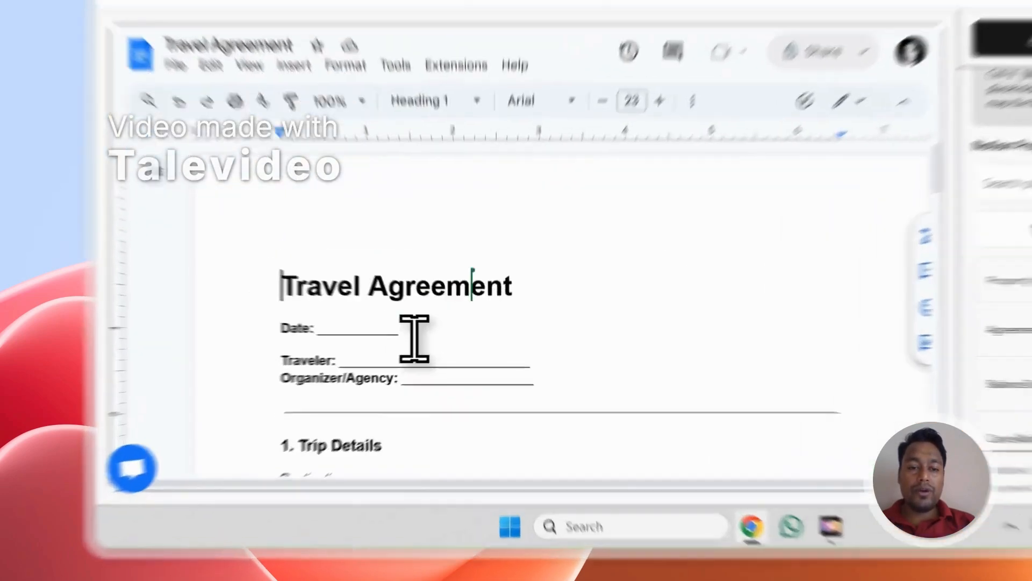
drag(338, 370, 262, 379)
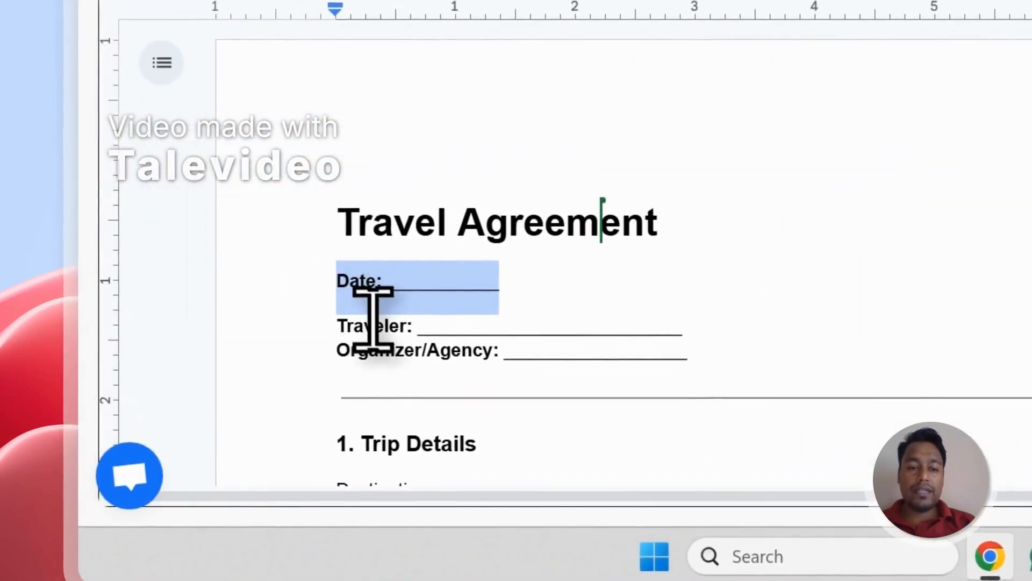
scroll(402, 360, down, 15)
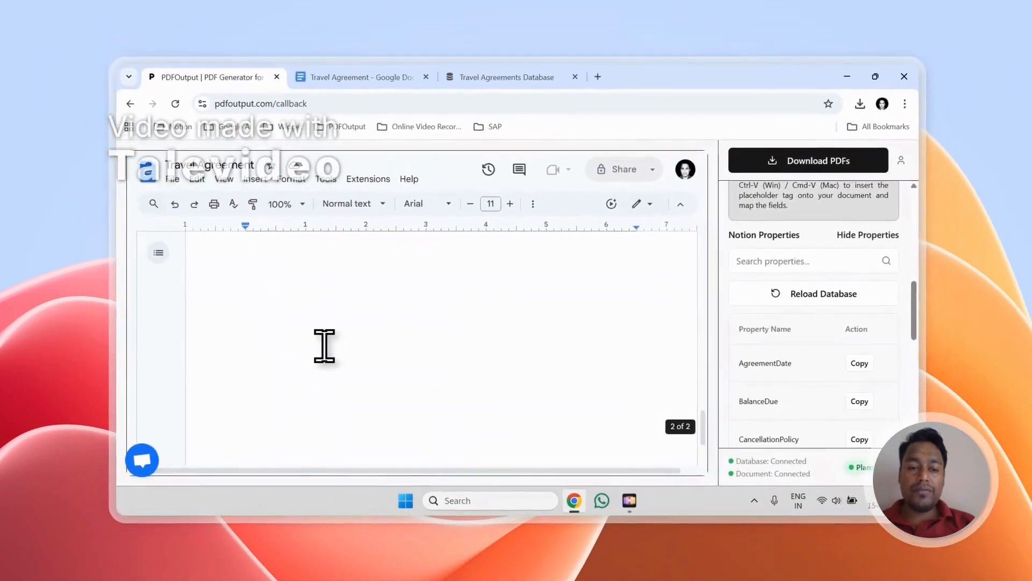
scroll(324, 346, up, 1)
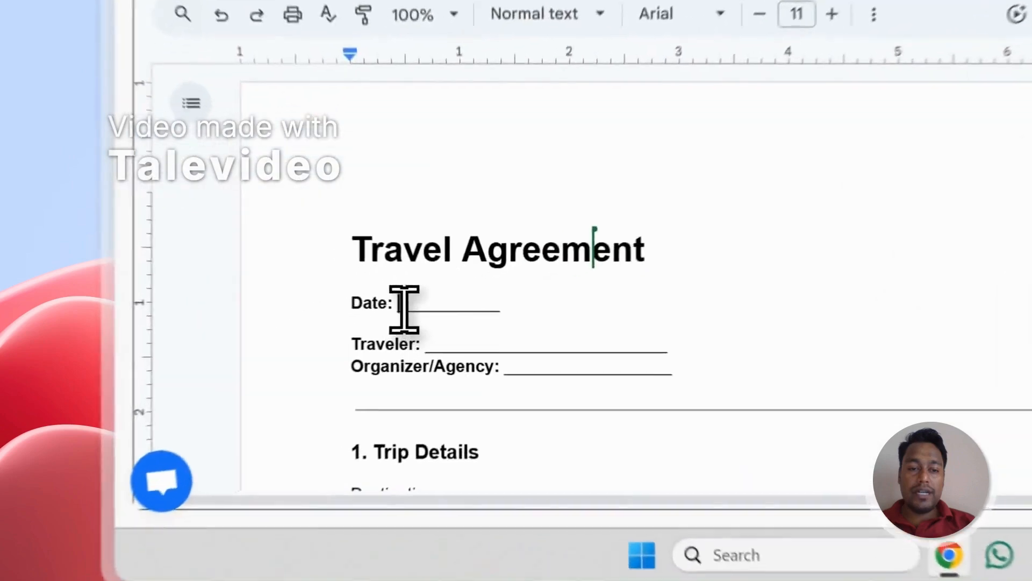
drag(273, 364, 331, 355)
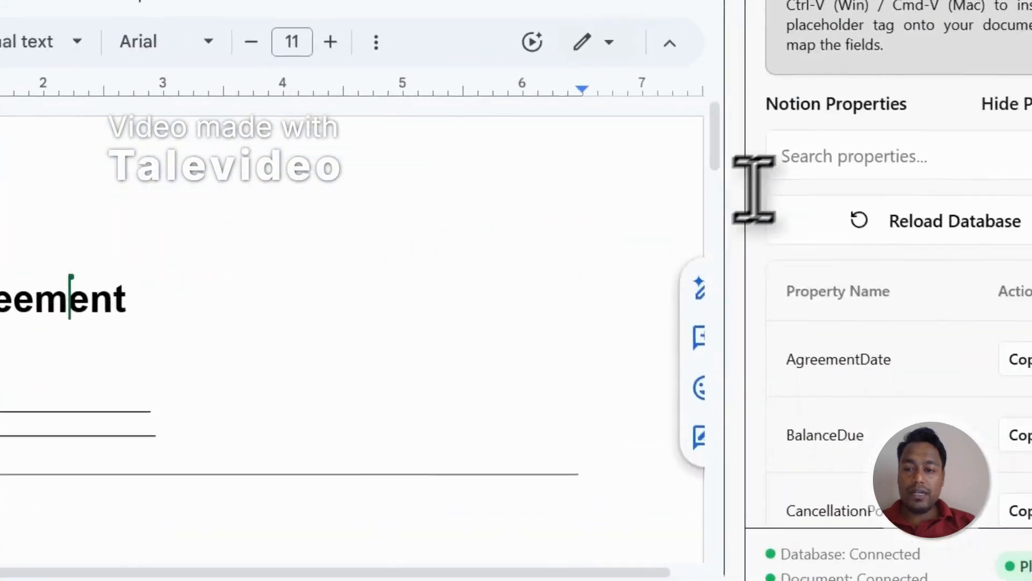
click(741, 265)
text(Date)
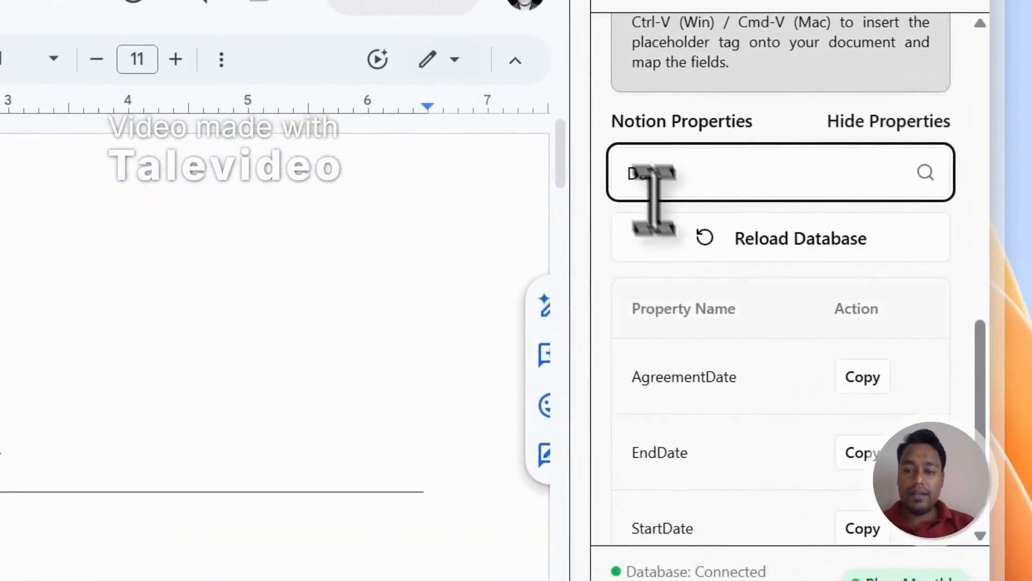
scroll(782, 420, down, 1)
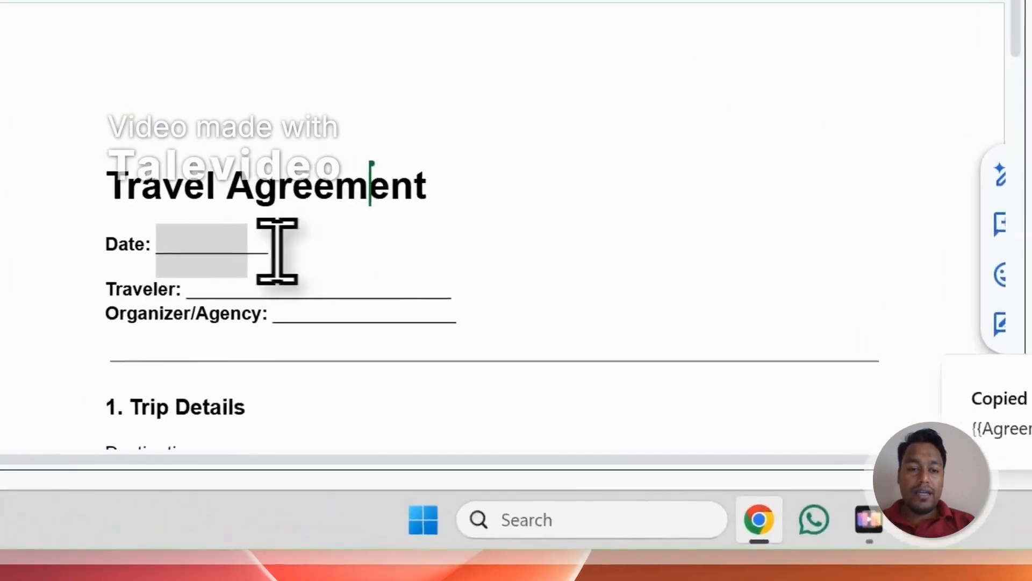
Step: Replace the blank line after "Date:" in the document with the {{AgreementDate}} placeholder
drag(398, 279, 298, 281)
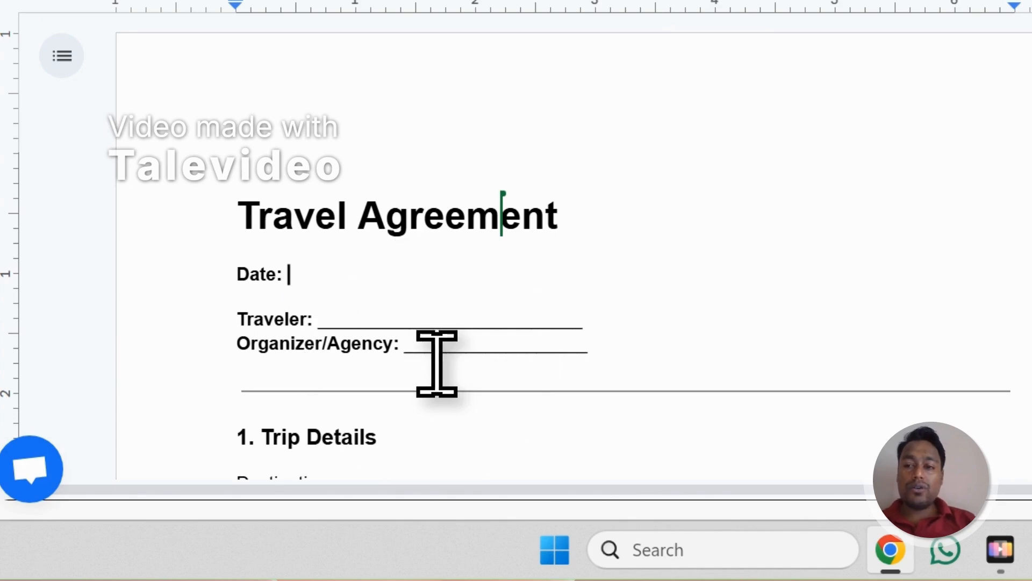
drag(504, 120, 623, 124)
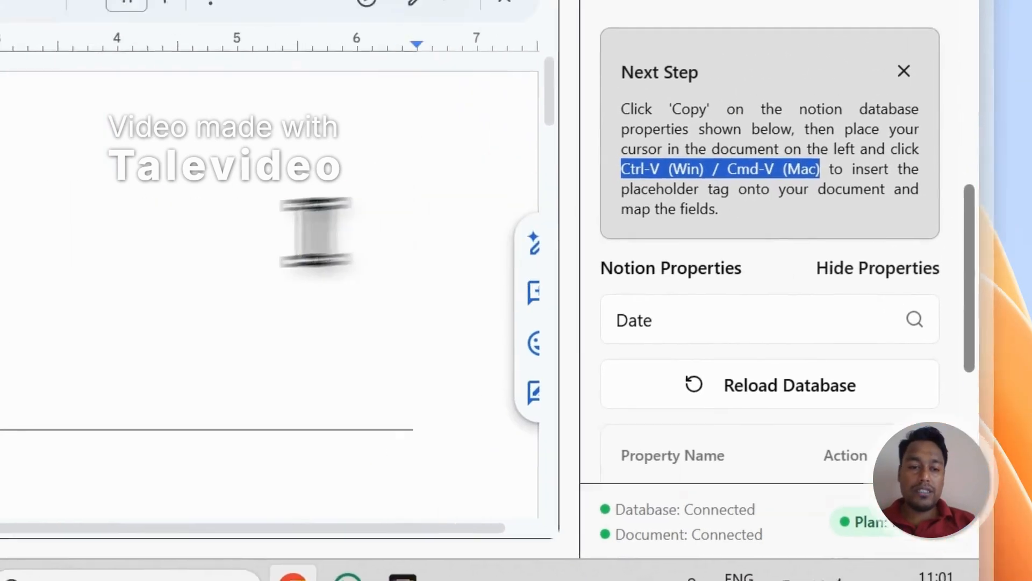
click(347, 325)
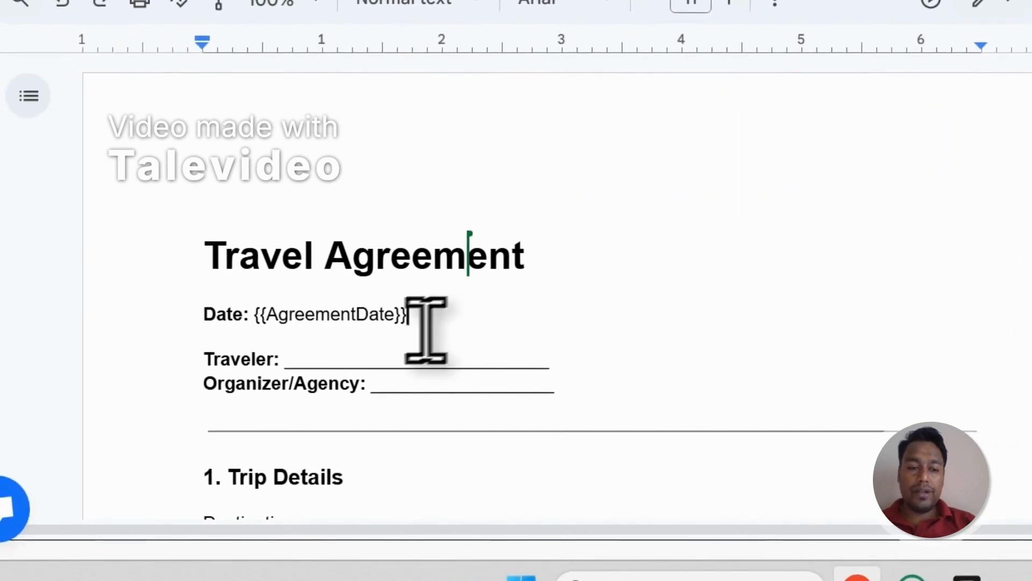
Step: Search the properties for "Trave" and replace the blank after "Traveler:" with the copied {{Traveler}} placeholder
double_click(854, 281)
text(Tra)
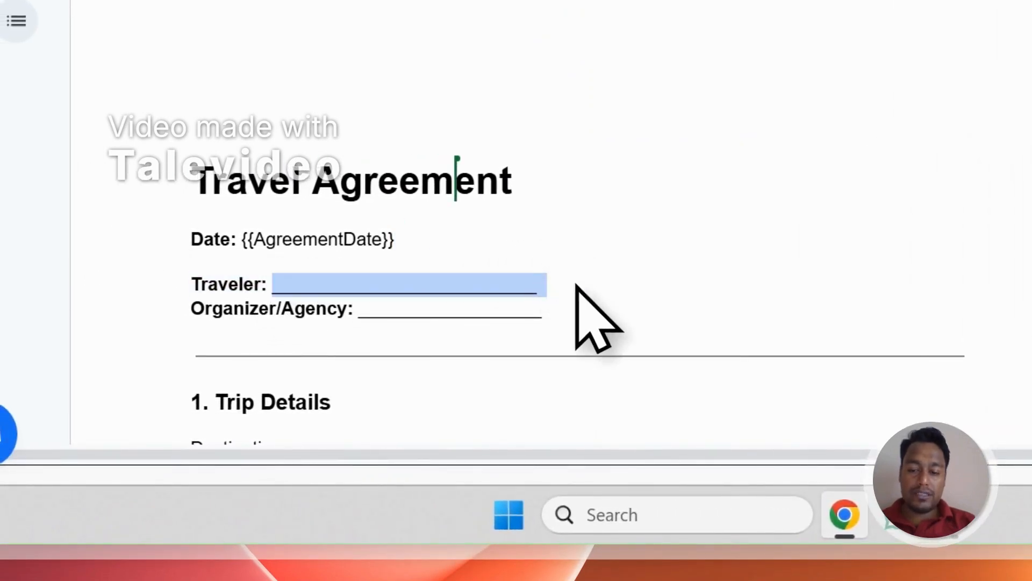
key(BackSpace)
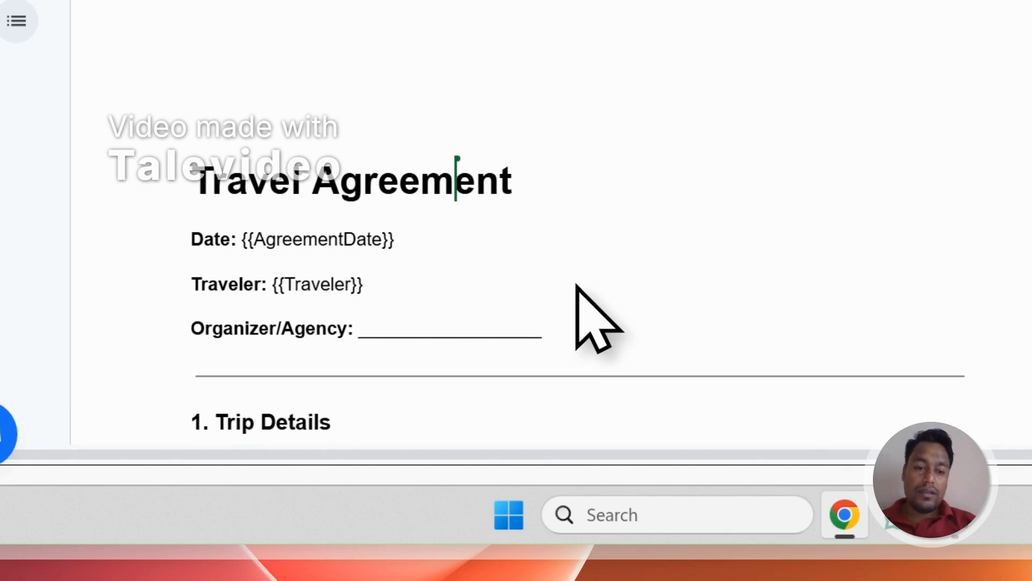
Step: Search the properties for "Org" and replace the blank after "Organizer/Agency:" with the copied {{Organizer}} placeholder
double_click(806, 188)
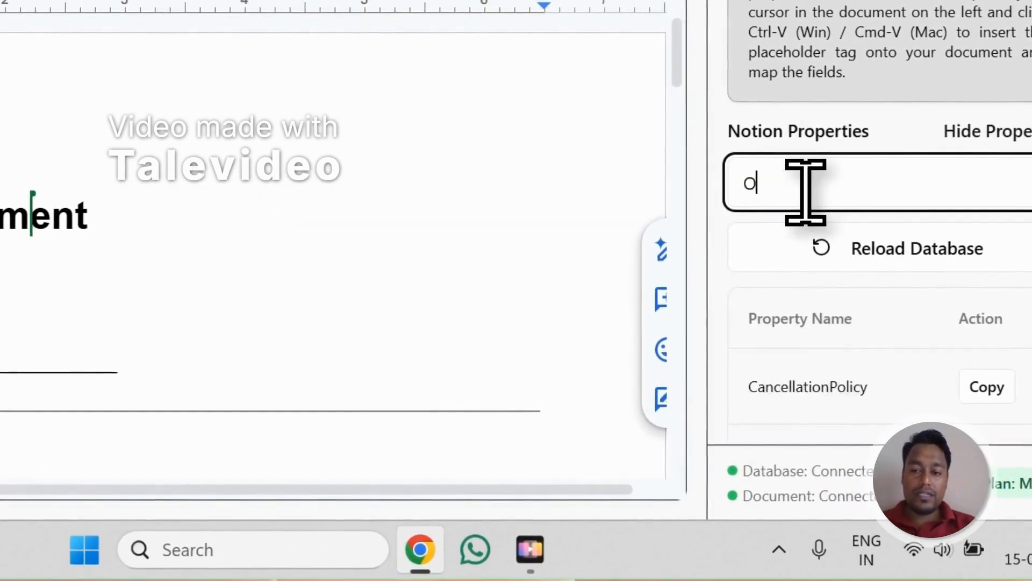
text(Org)
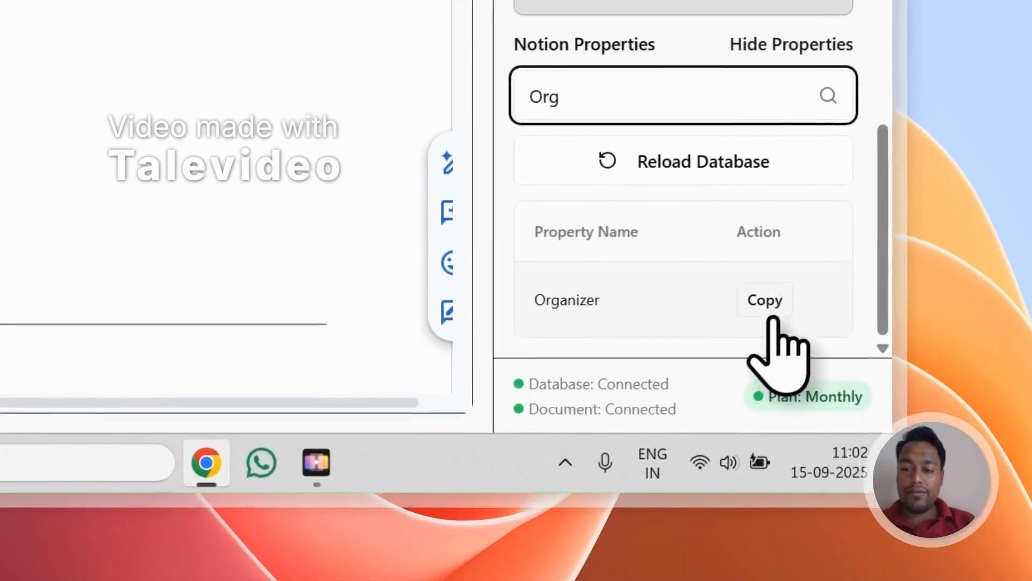
click(979, 387)
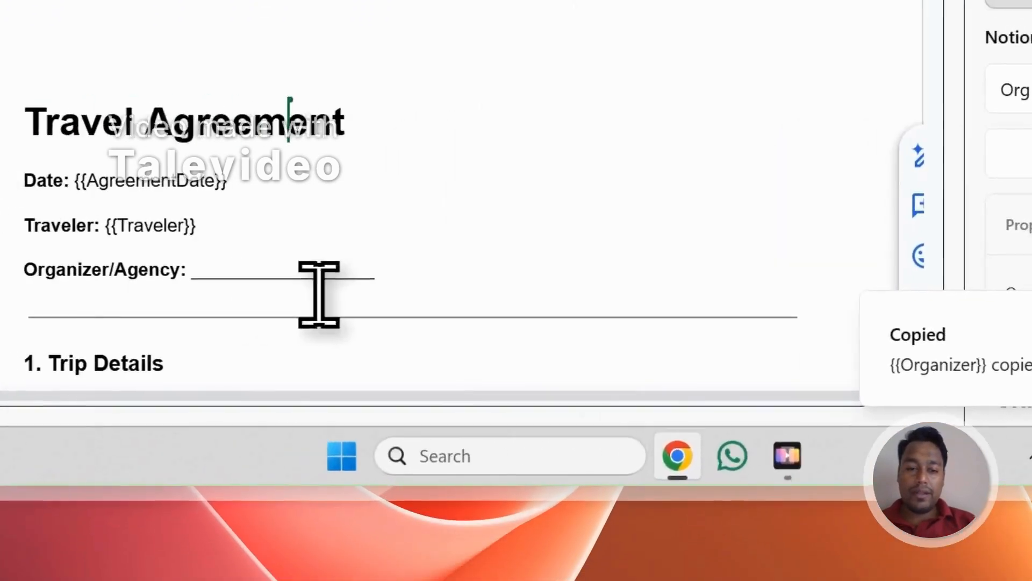
drag(393, 282, 207, 284)
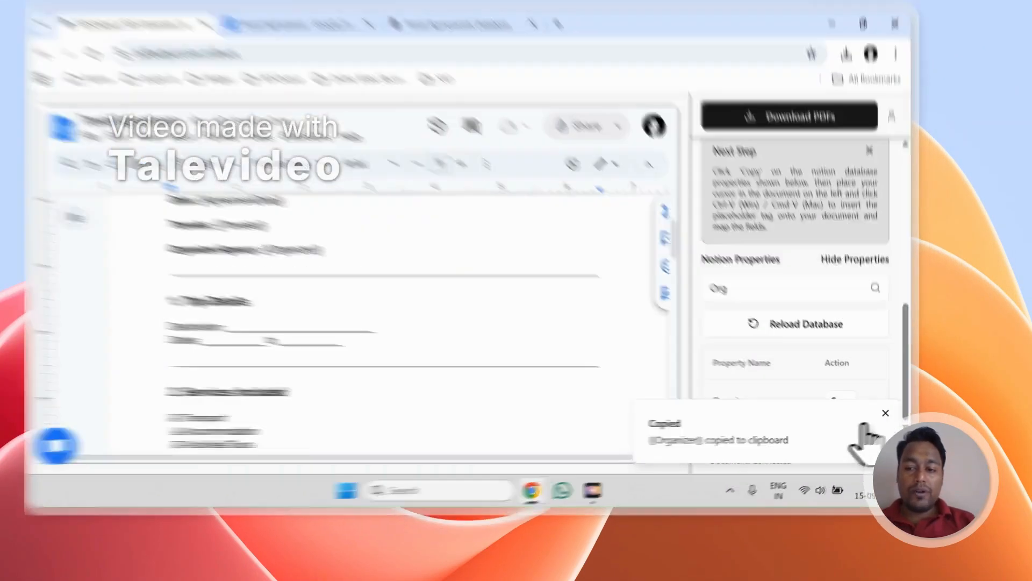
click(892, 430)
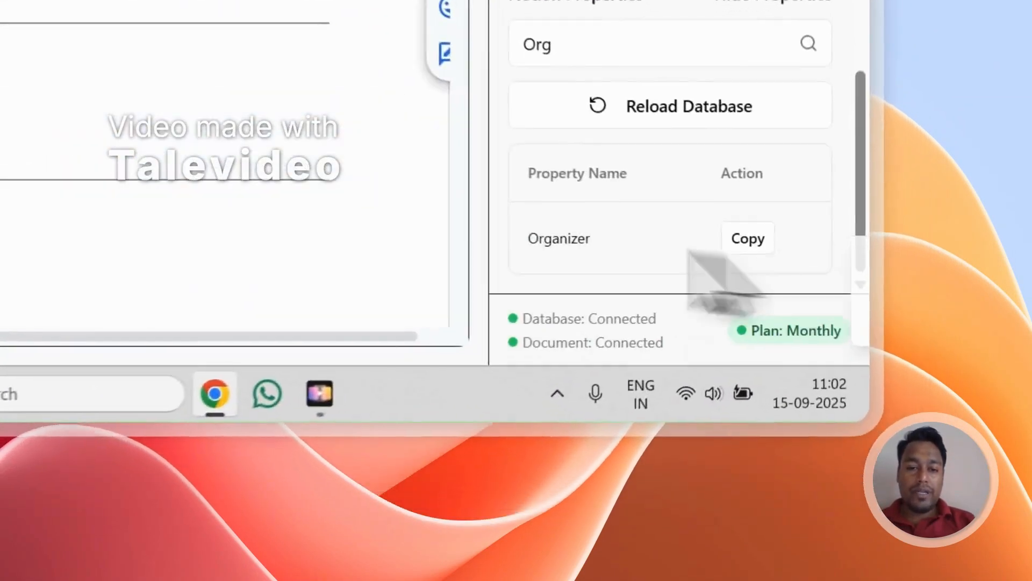
scroll(462, 364, up, 2)
scroll(406, 249, down, 2)
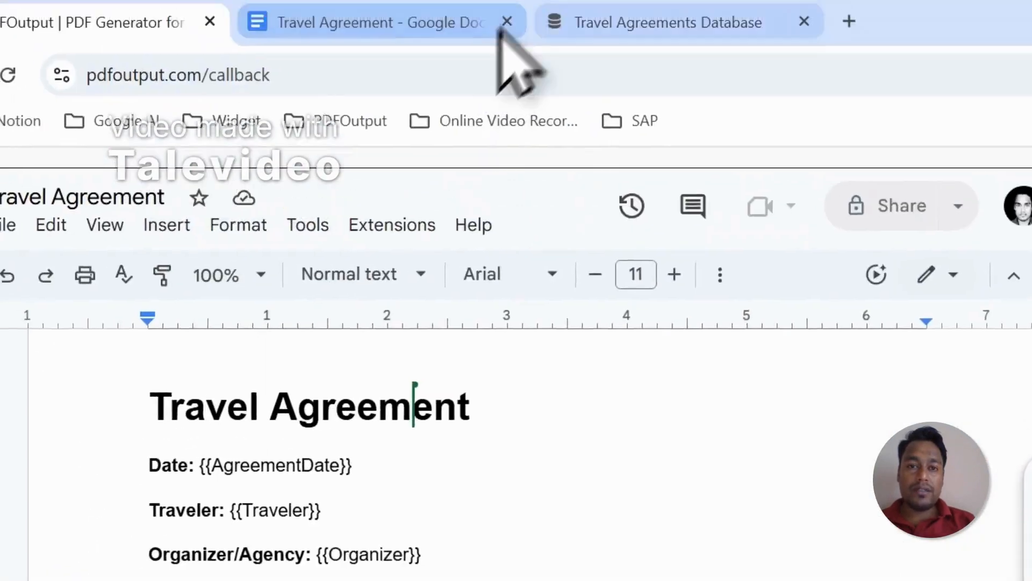
Step: Check the GeneratePDF status of each record in the Notion Travel Agreements Database
click(559, 16)
click(135, 22)
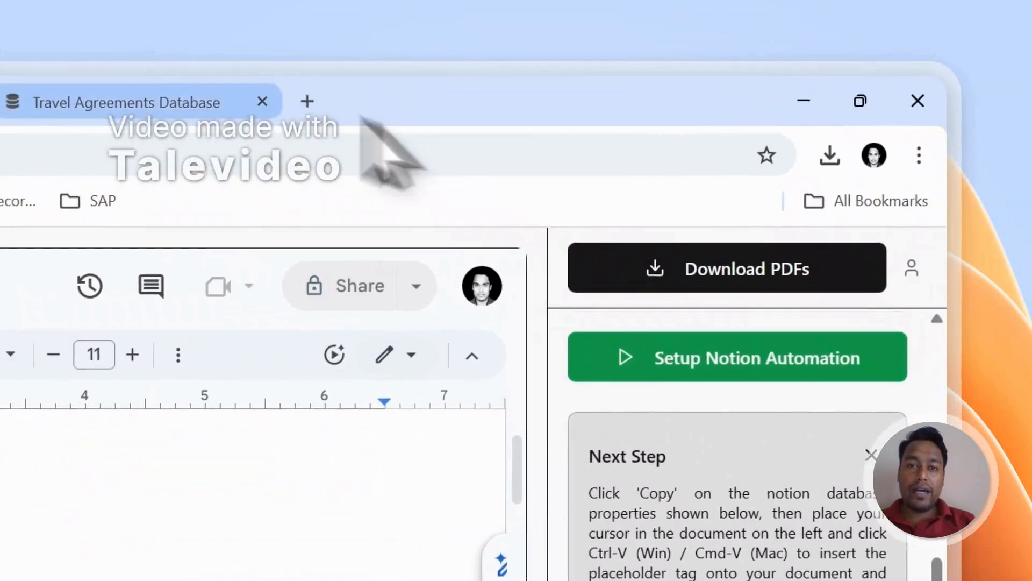
click(207, 101)
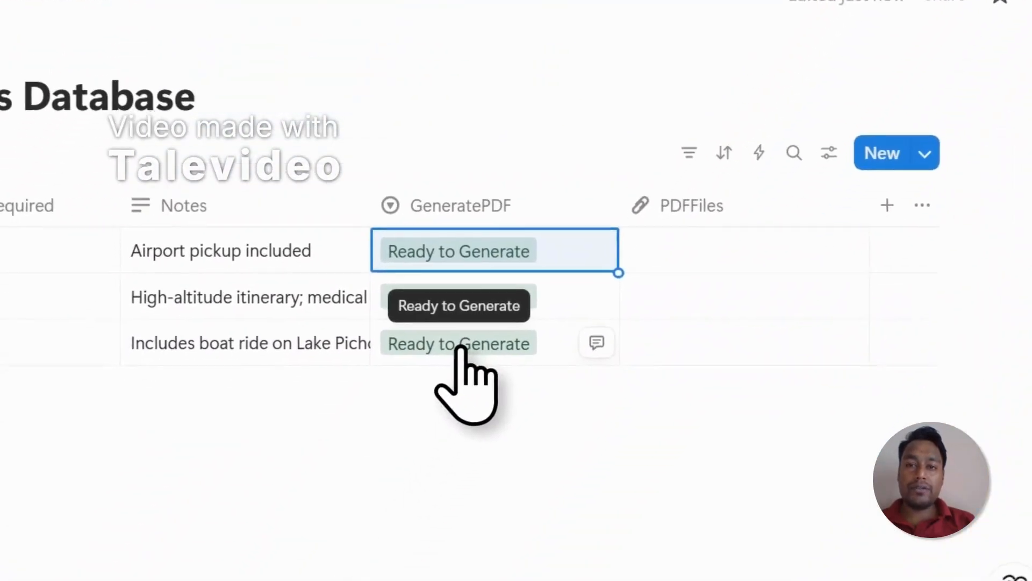
Step: Return to PDFOutput, start generating the PDFs for download, and check the progress in the Notion database
click(213, 99)
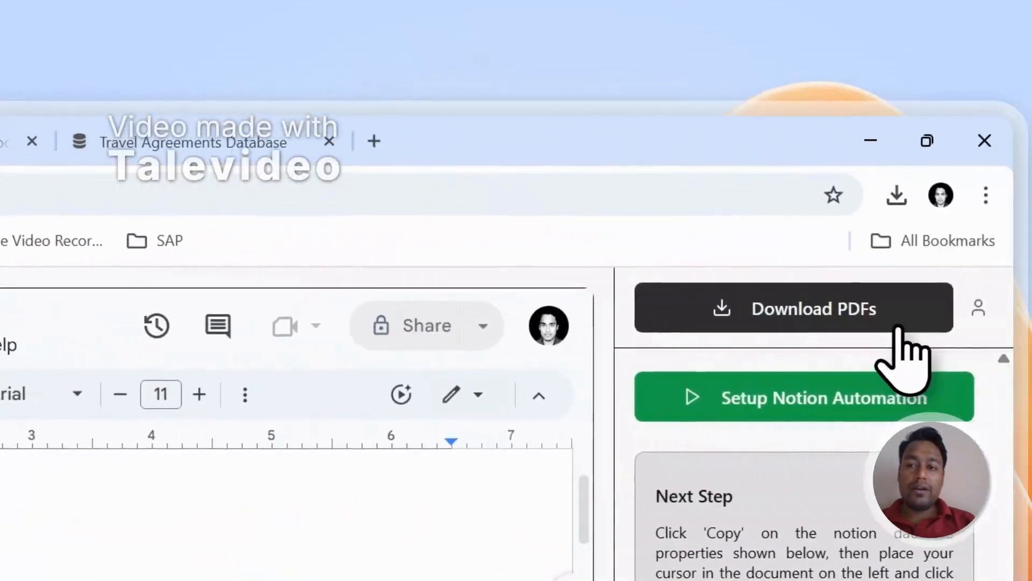
click(899, 327)
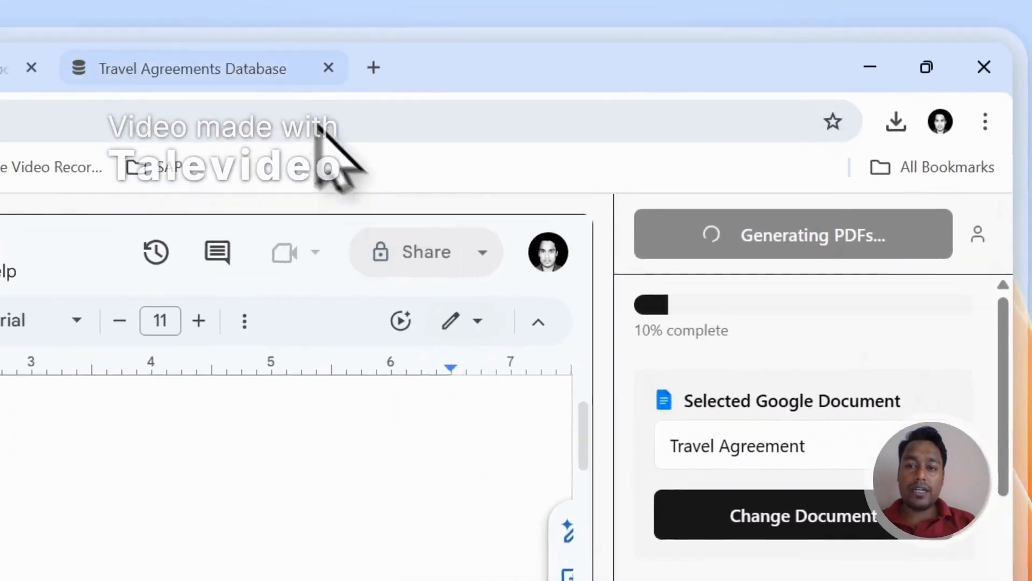
click(305, 129)
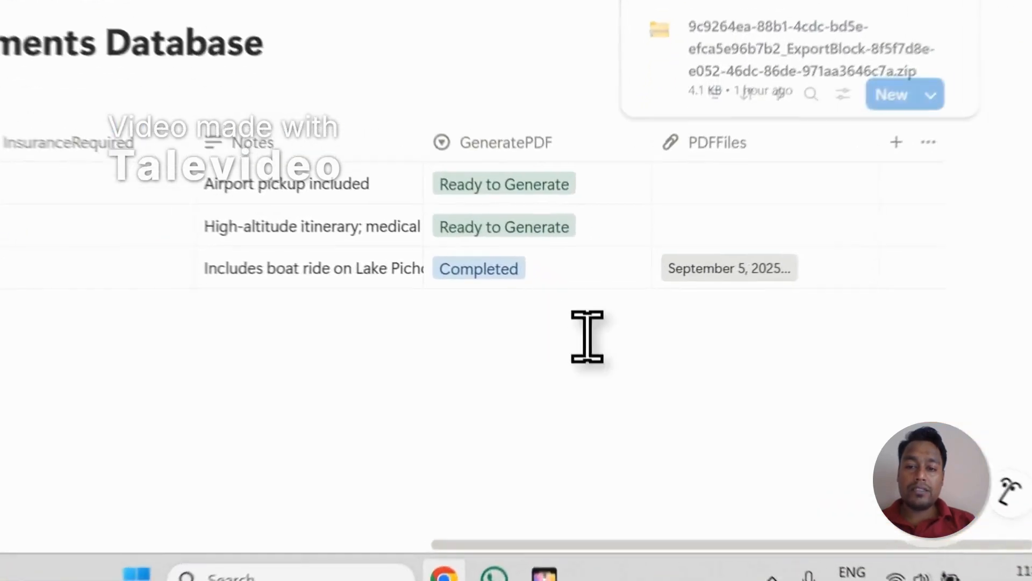
Step: Switch back to PDFOutput and look through the properties offered for the PDF file name
click(184, 28)
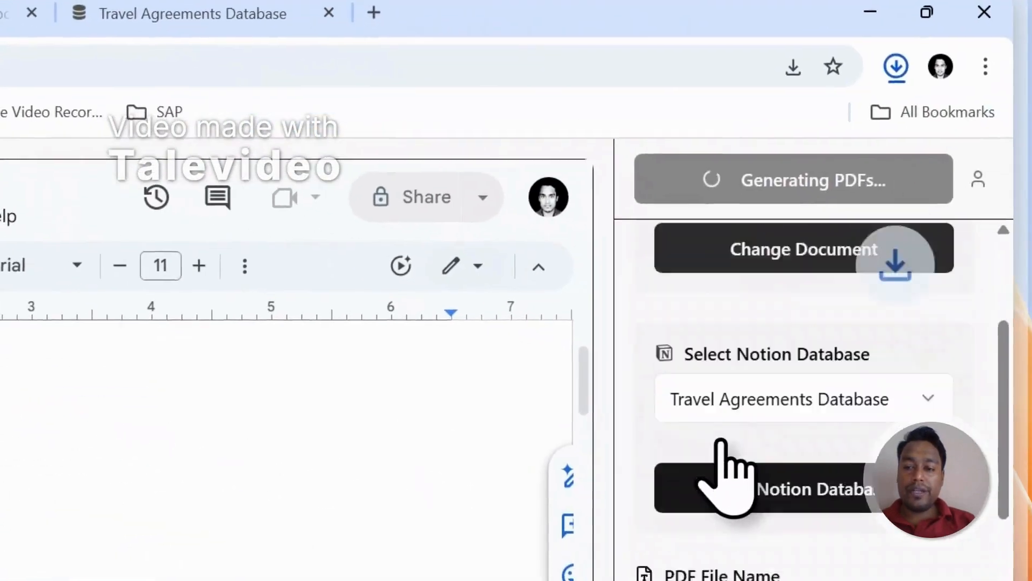
scroll(720, 473, down, 3)
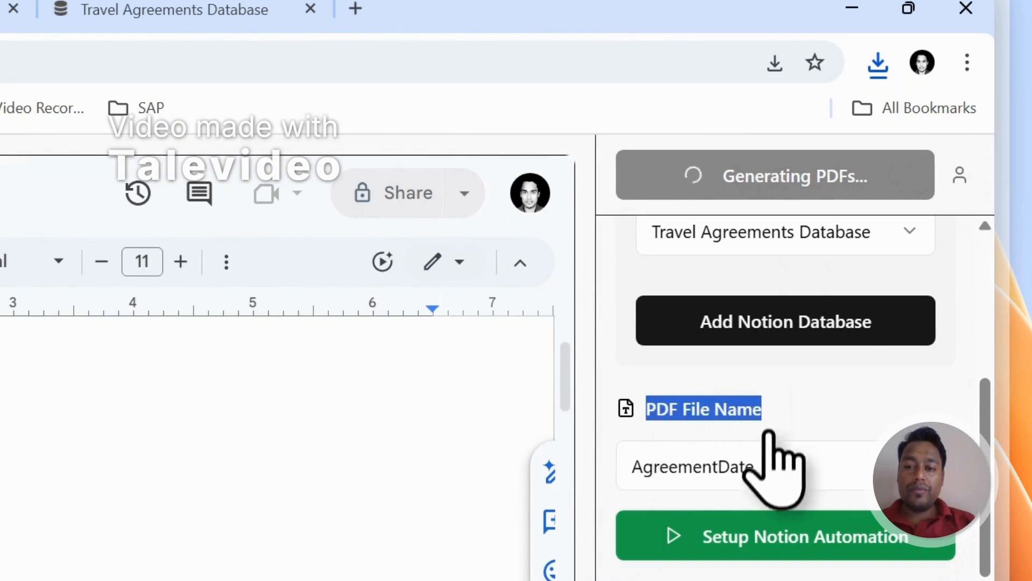
click(736, 470)
scroll(747, 425, down, 3)
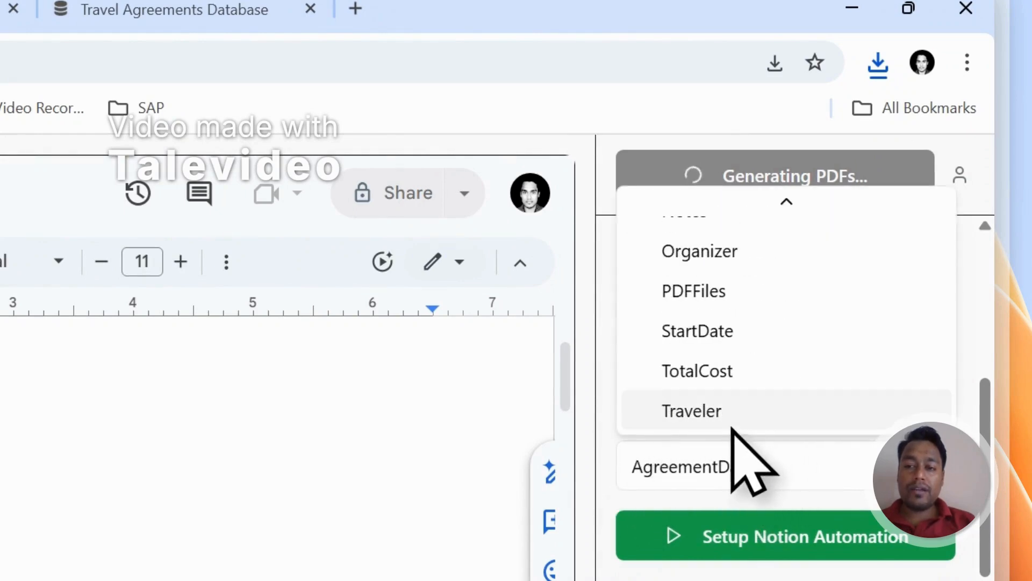
scroll(757, 340, up, 5)
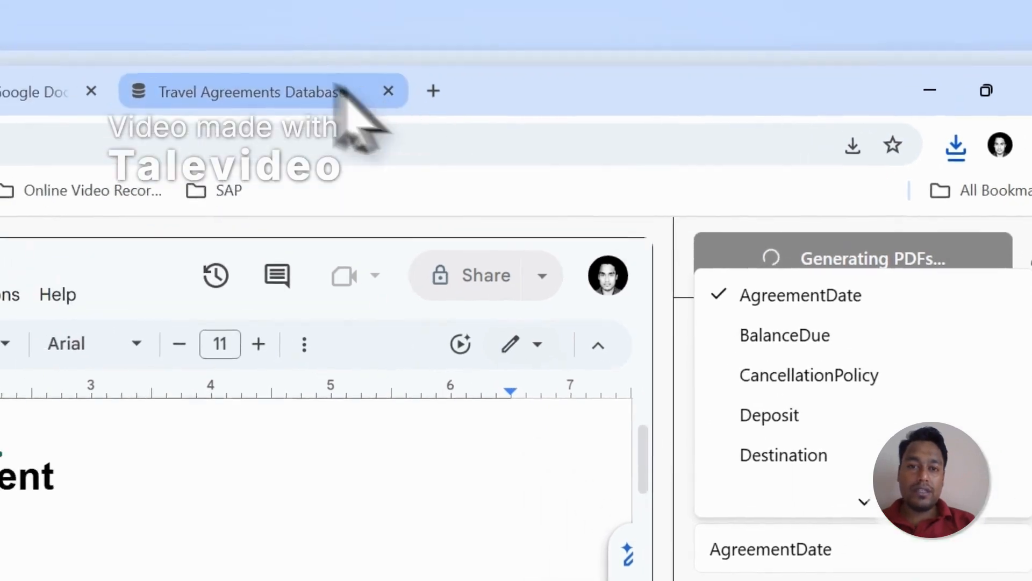
click(264, 9)
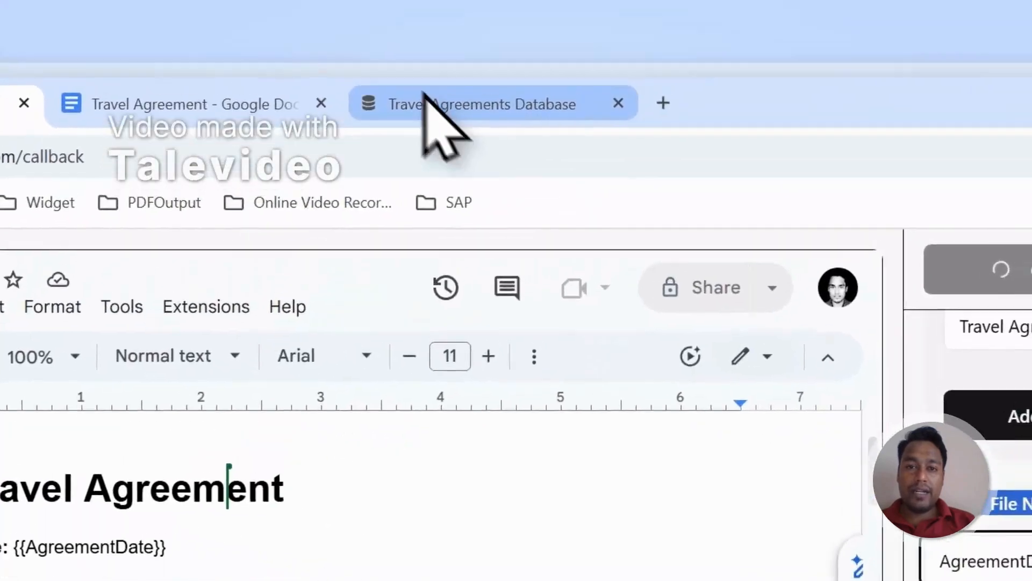
Step: Check the GeneratePDF and PDFFiles columns in the Notion Travel Agreements Database and narrow the GeneratePDF column
click(749, 90)
drag(596, 523, 192, 322)
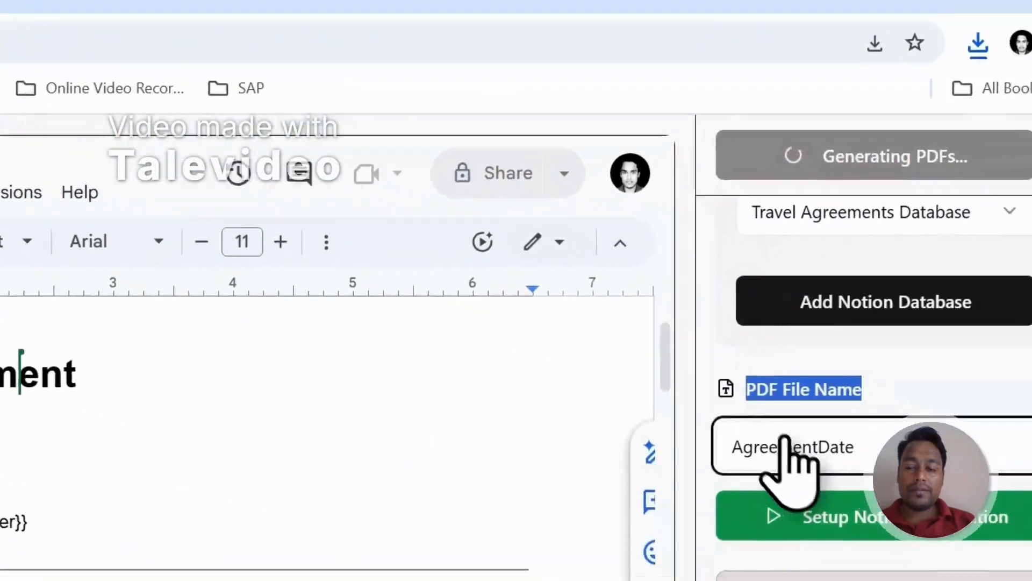
click(795, 457)
scroll(755, 369, down, 6)
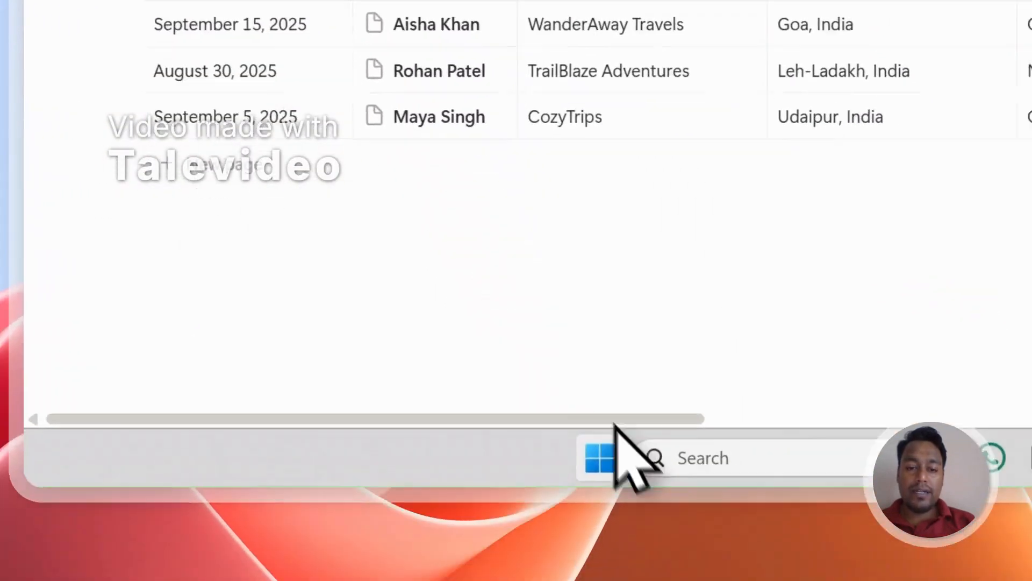
drag(478, 342, 891, 365)
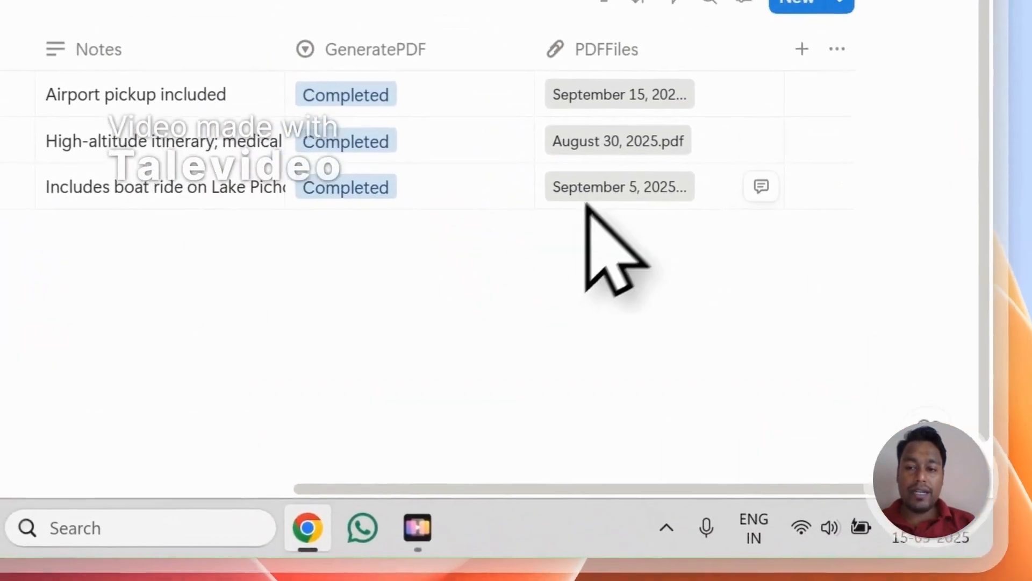
drag(541, 51, 483, 60)
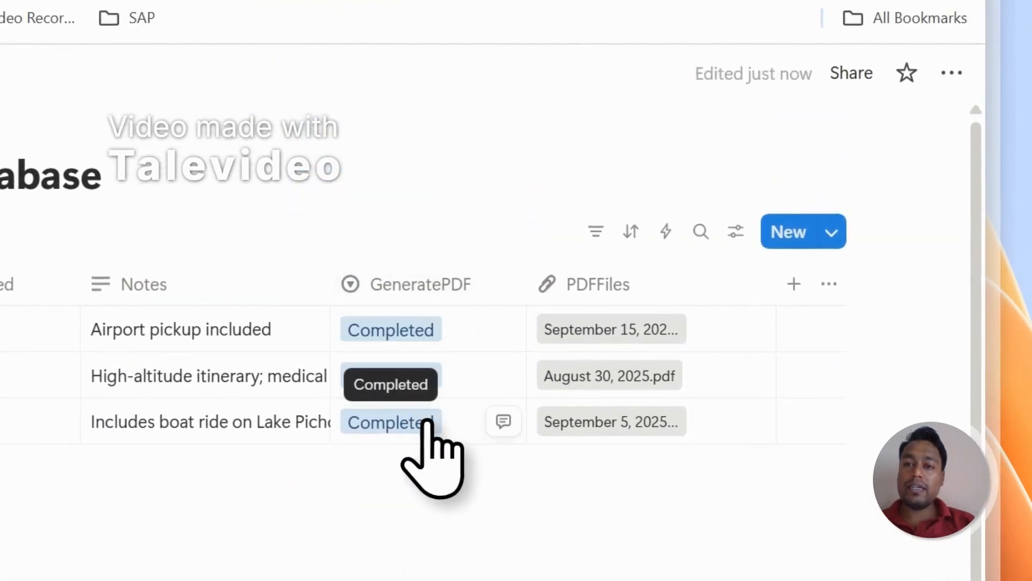
Step: Open the September 15, 2025 PDF from PDFFiles and compare its filled-in fields with the matching Notion record
click(603, 331)
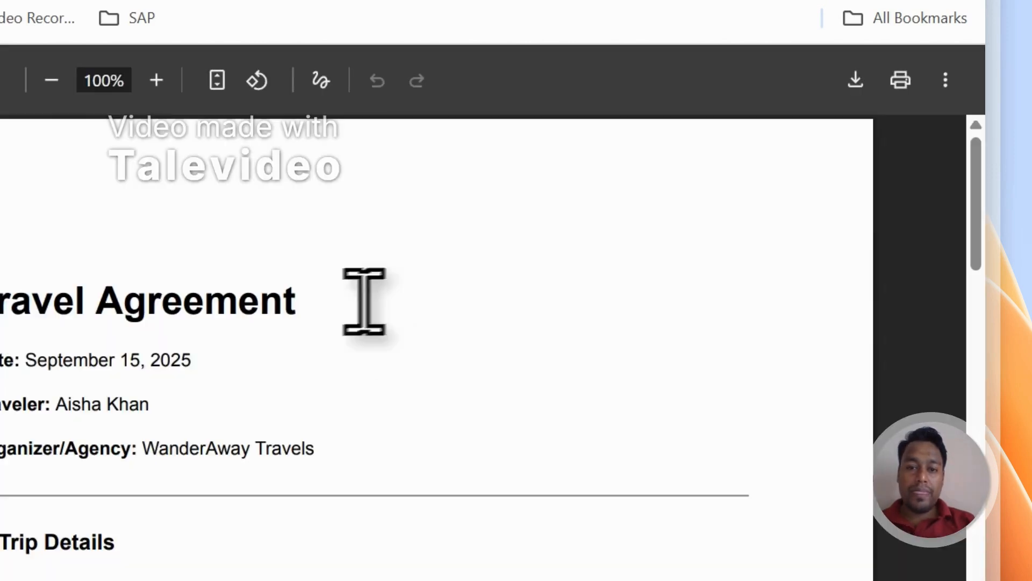
drag(27, 360, 201, 359)
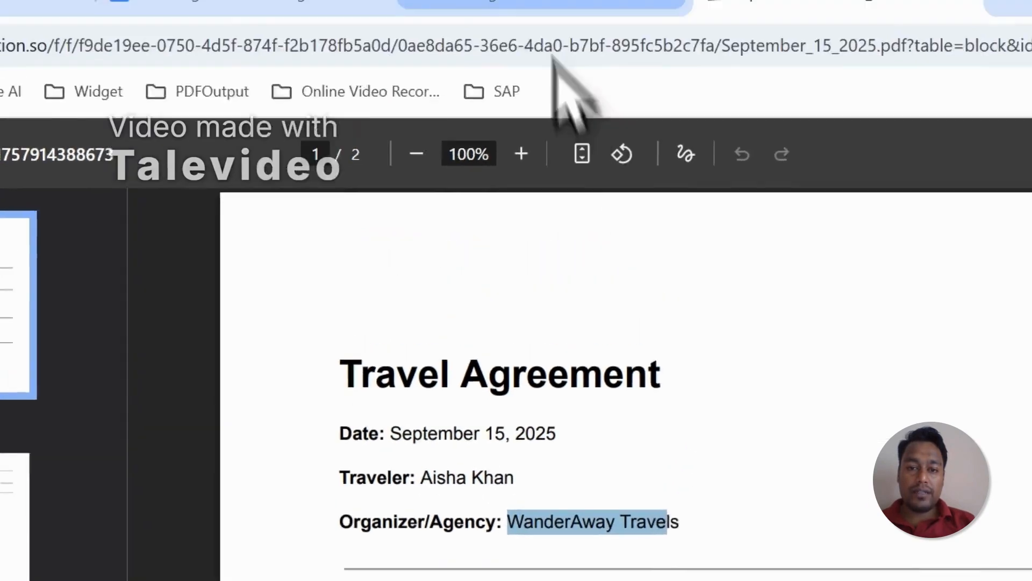
click(463, 37)
drag(564, 462, 291, 420)
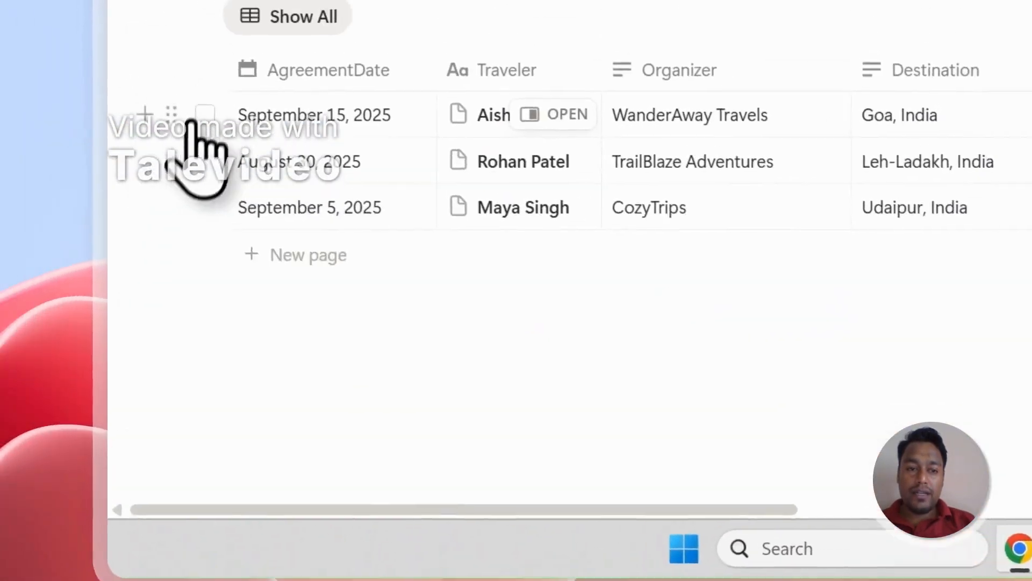
click(213, 166)
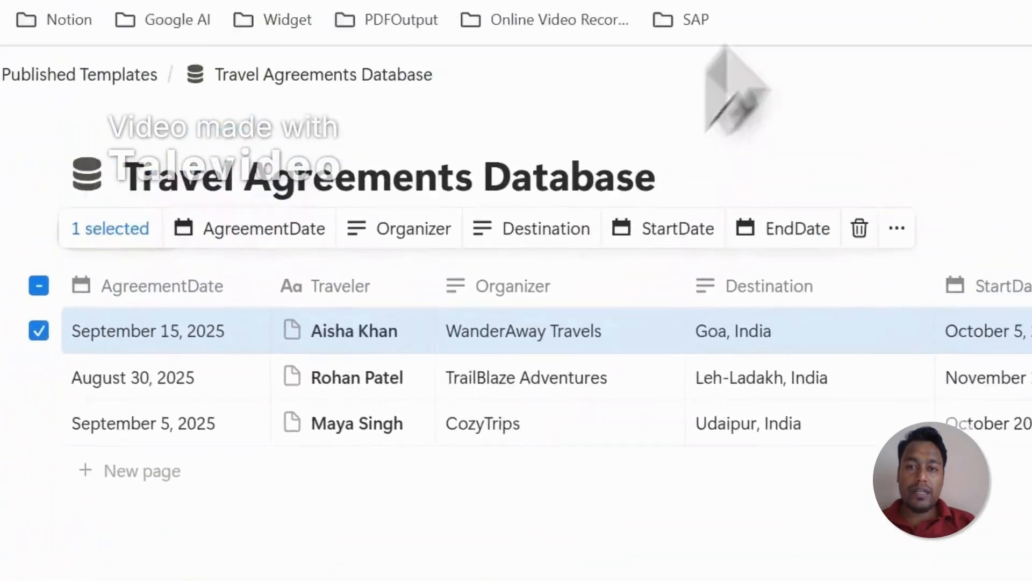
Step: Read through both pages of the generated September 15, 2025 PDF and close it
click(752, 129)
drag(525, 394, 686, 396)
scroll(699, 389, down, 3)
scroll(570, 261, down, 8)
scroll(562, 239, up, 4)
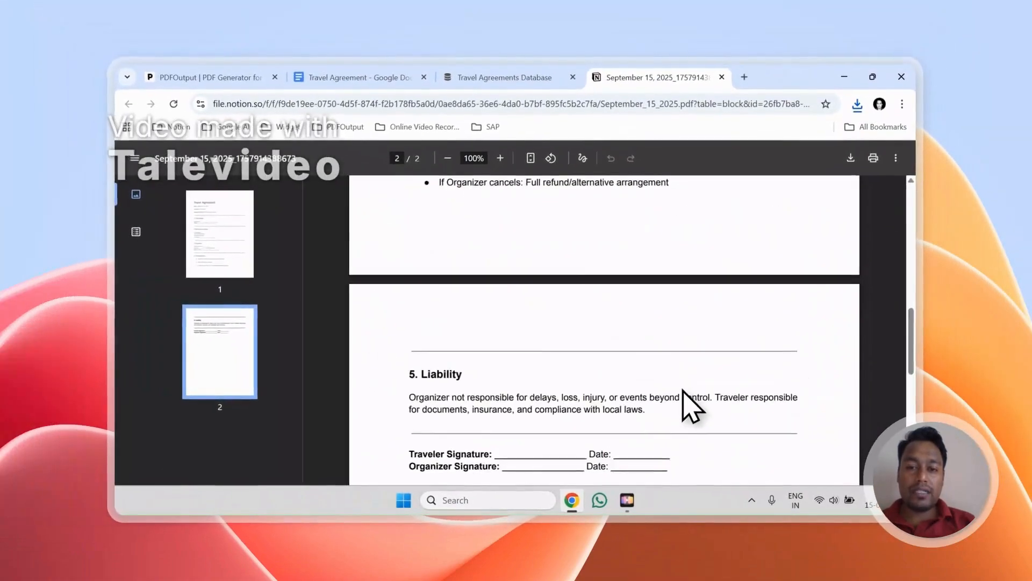
scroll(691, 398, up, 5)
click(722, 78)
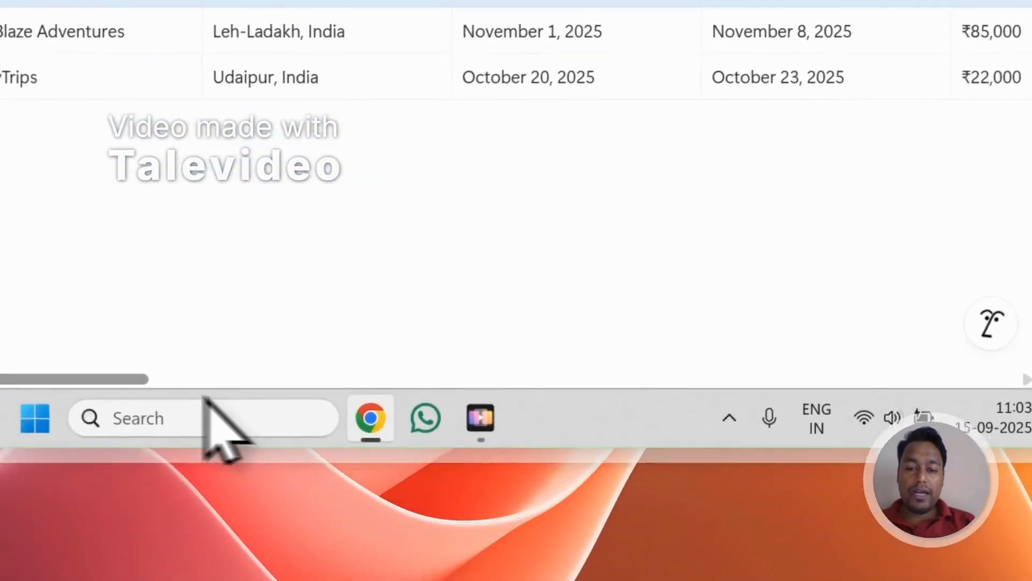
Step: Open the September 5, 2025 PDF from PDFFiles, check its traveler field, and return to PDFOutput
drag(137, 378, 863, 341)
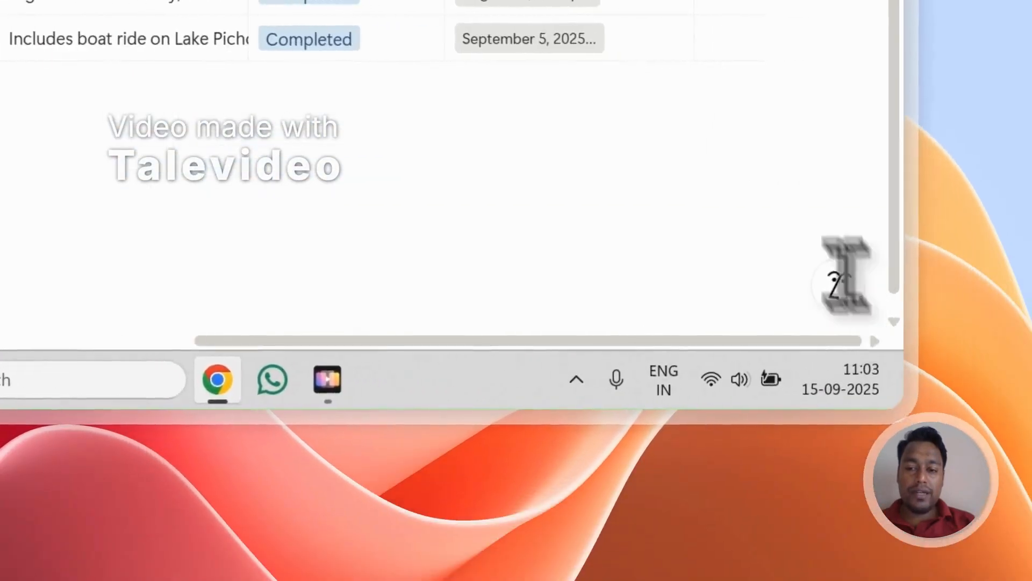
click(520, 207)
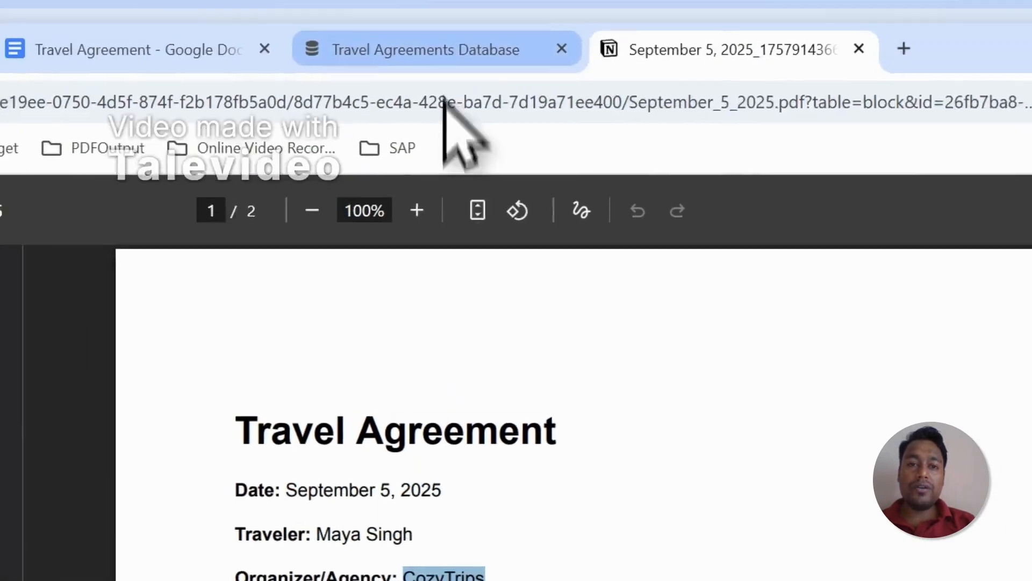
click(200, 124)
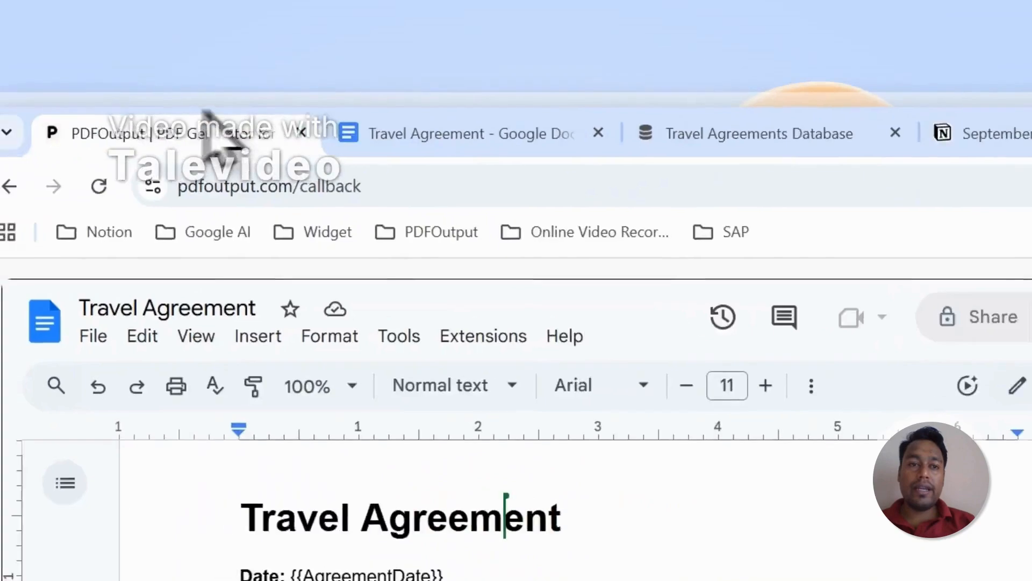
Step: Review the Travel Agreement template and its mapped placeholders in PDFOutput, along with the PDF file name and Notion property settings
scroll(166, 285, down, 5)
scroll(166, 271, up, 1)
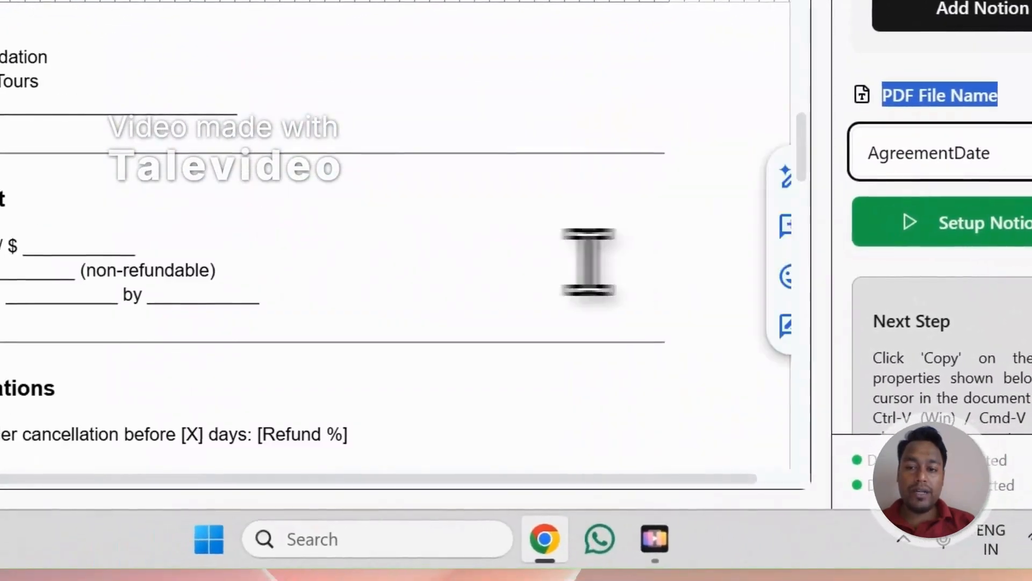
scroll(906, 280, down, 2)
scroll(909, 258, up, 4)
scroll(643, 96, down, 5)
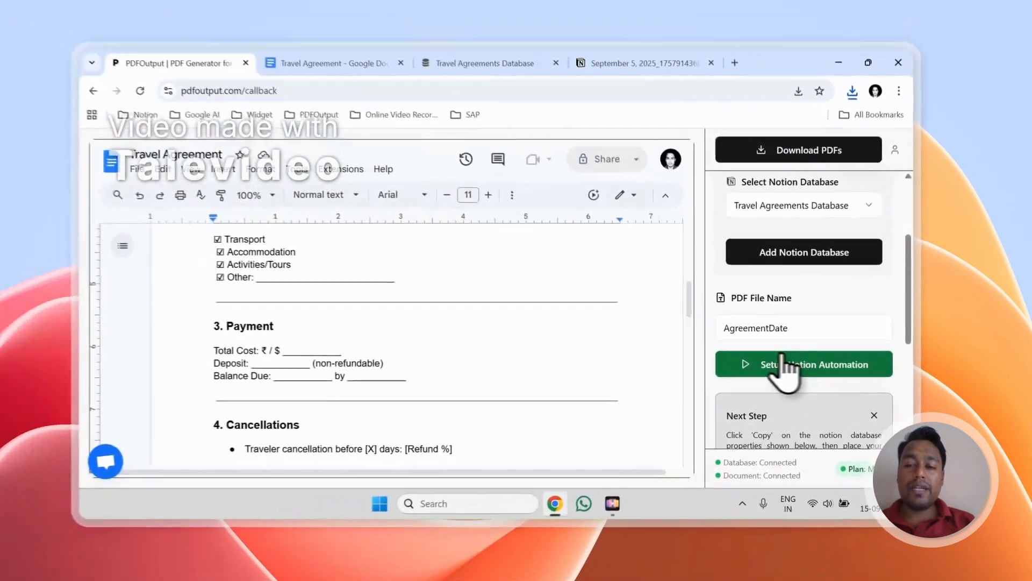
scroll(572, 344, down, 3)
scroll(887, 380, down, 5)
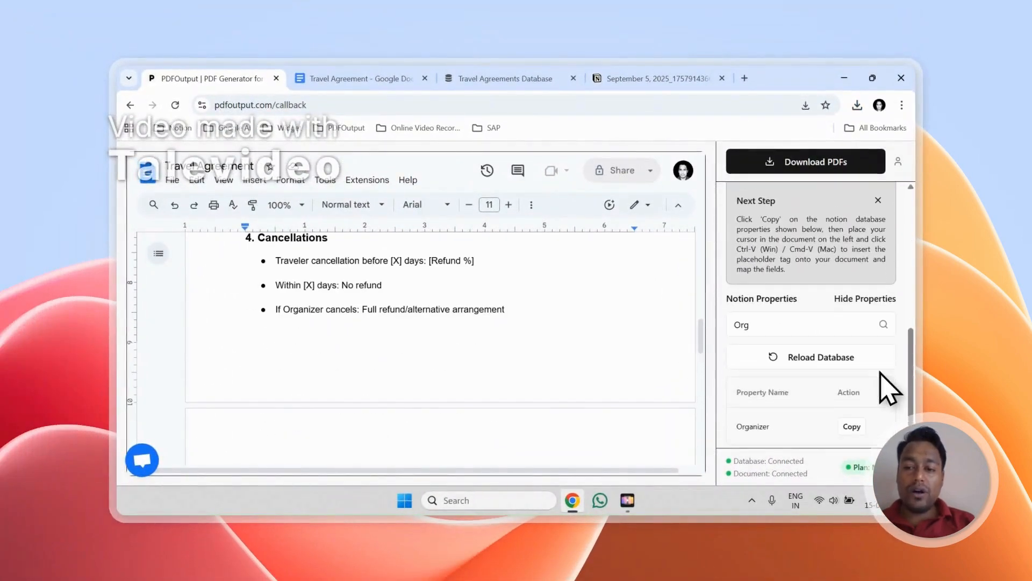
scroll(437, 318, up, 6)
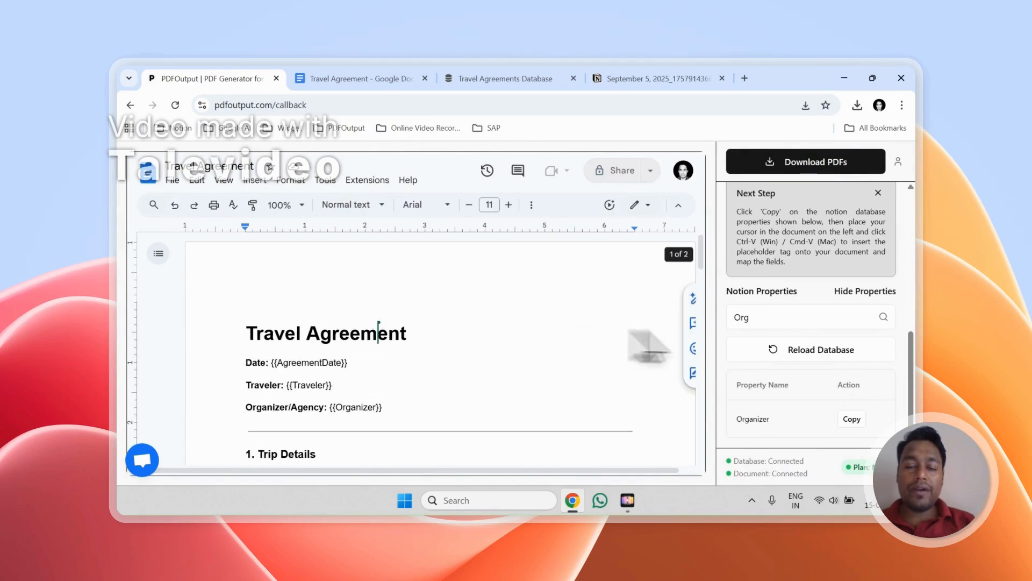
scroll(551, 361, down, 1)
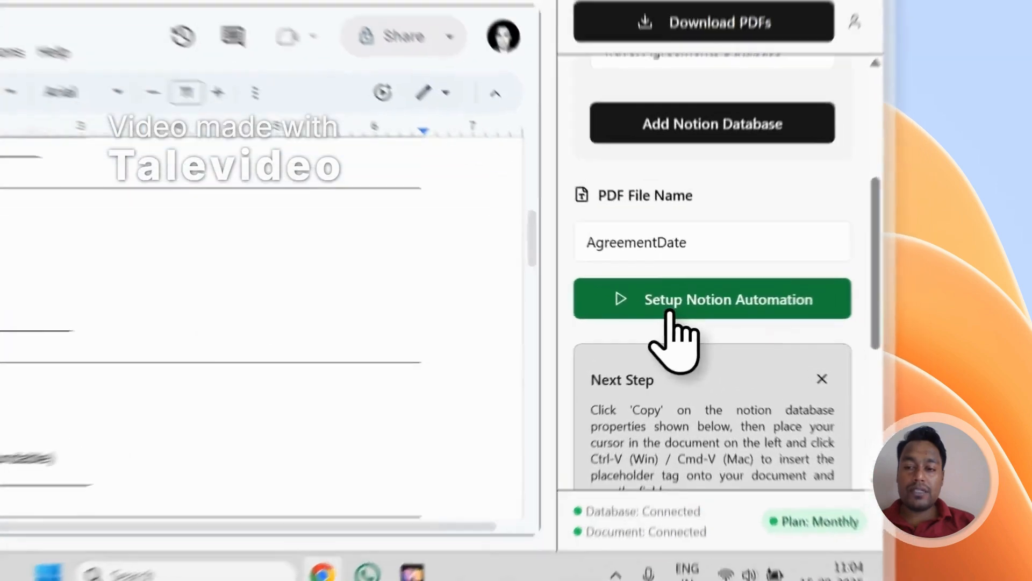
Step: Set up Notion automation for the Travel Agreements Database with AgreementDate as the PDF file name
click(788, 338)
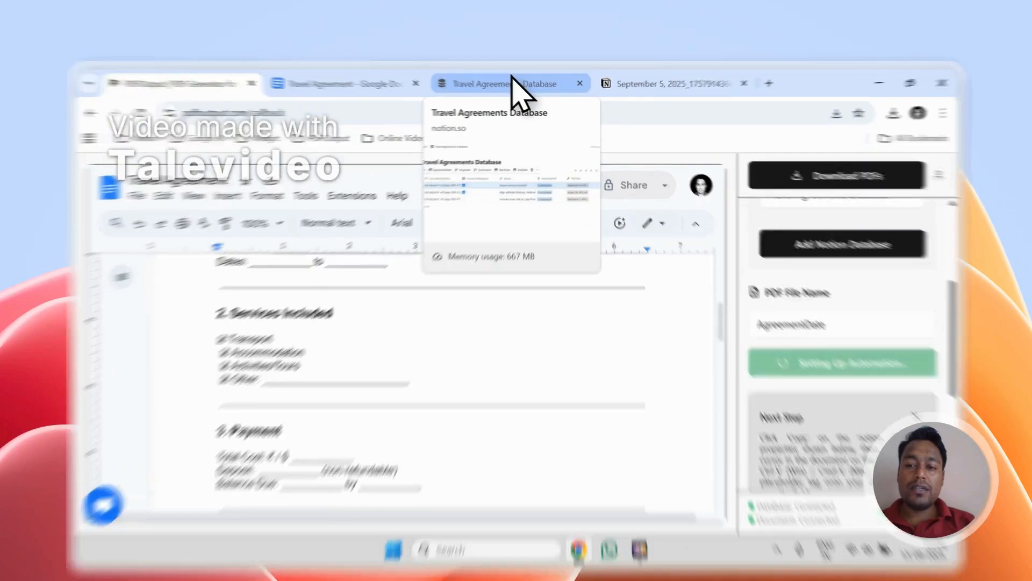
click(512, 78)
click(108, 103)
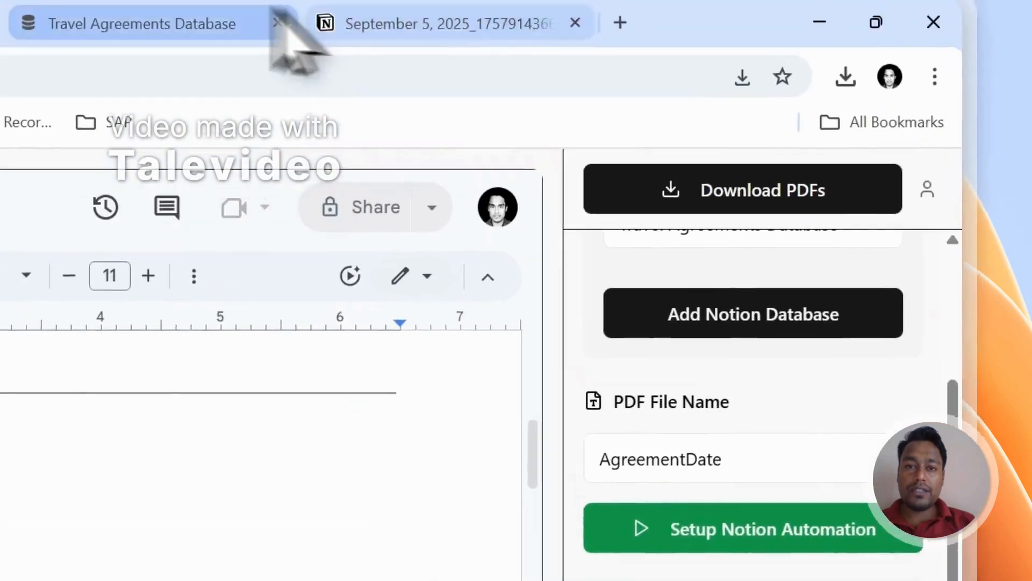
Step: Add a new record to the Notion Travel Agreements Database and set its AgreementDate to September 18, 2025
click(156, 97)
drag(533, 463, 134, 362)
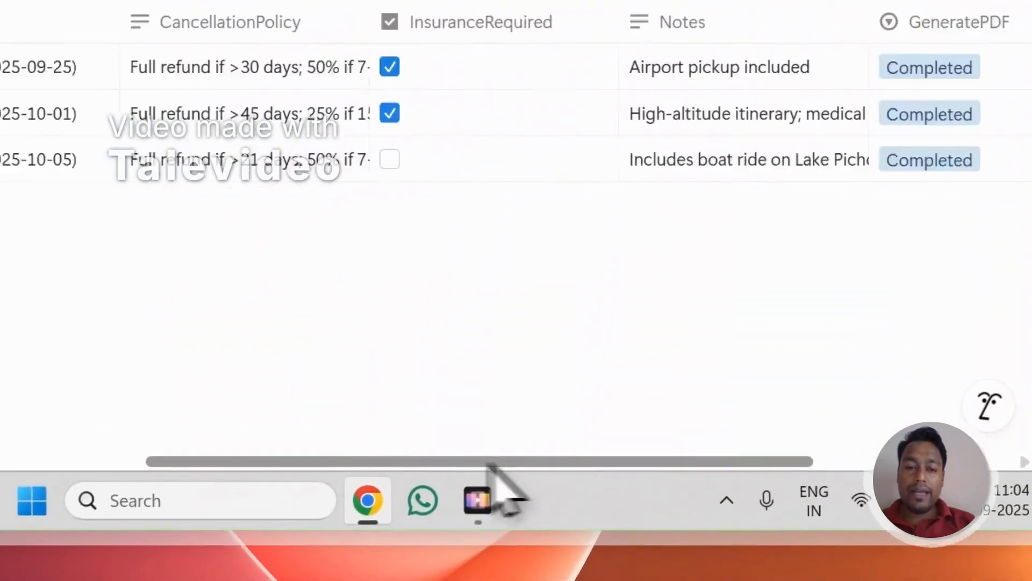
click(292, 238)
click(299, 268)
click(298, 269)
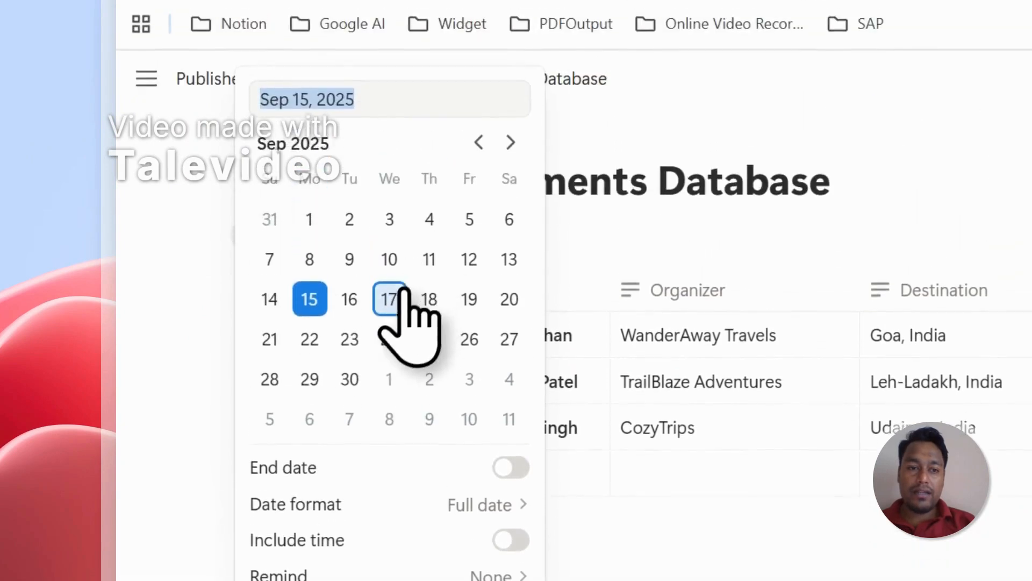
click(429, 296)
key(Escape)
Step: Enter the traveler's full name and the organizer Sanat Travels in the September 18, 2025 record
click(509, 272)
text(Satabd)
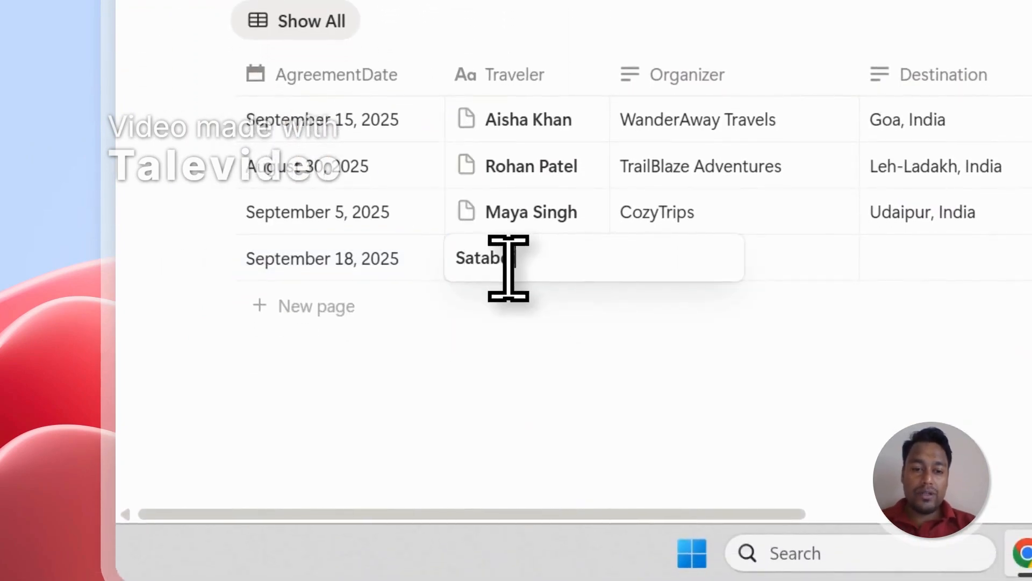
text(i)
key(Tab)
key(Return)
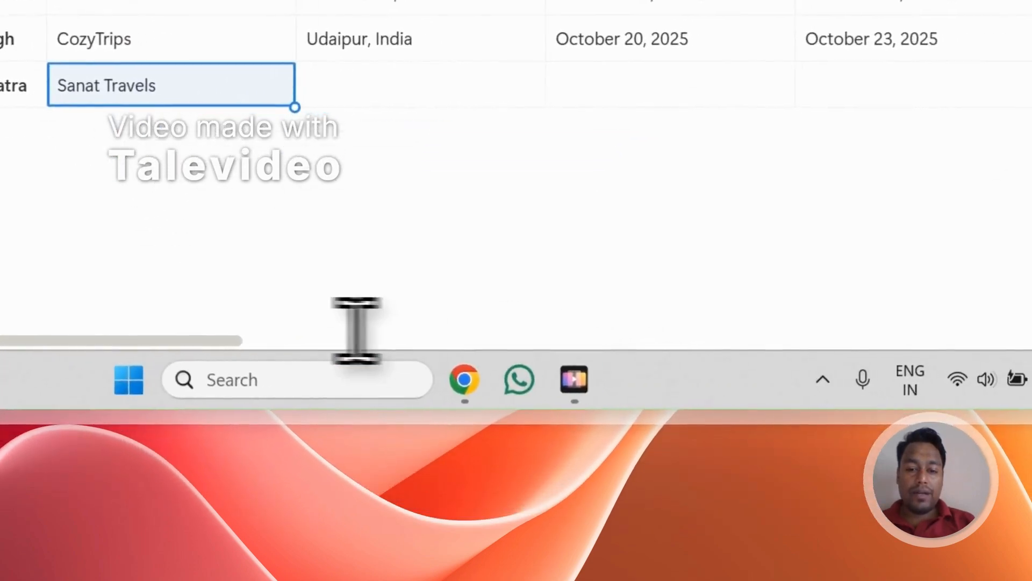
Step: Set GeneratePDF to Ready to Generate for the September 18, 2025 record
drag(419, 480, 476, 481)
drag(256, 346, 807, 374)
click(414, 218)
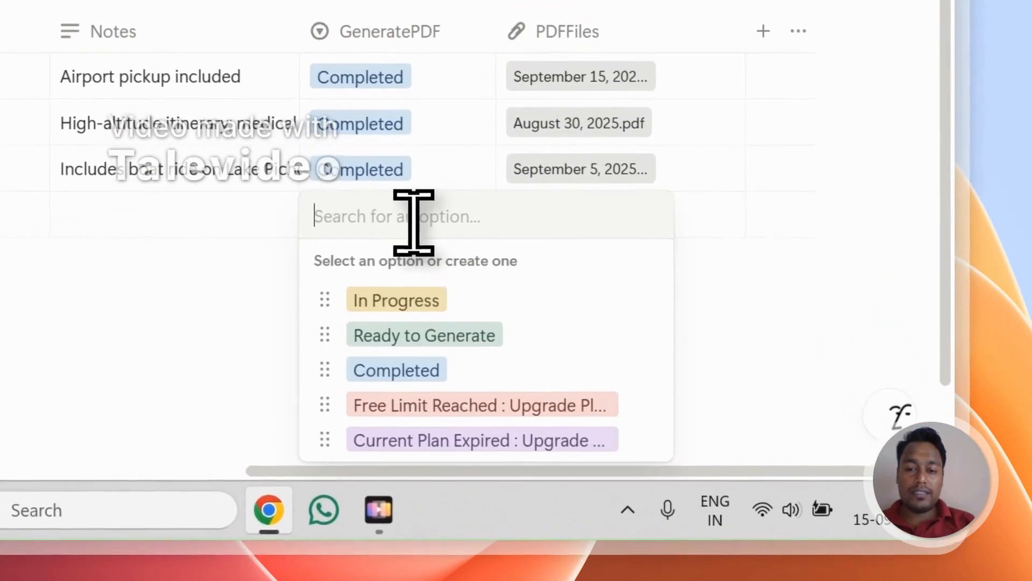
click(433, 336)
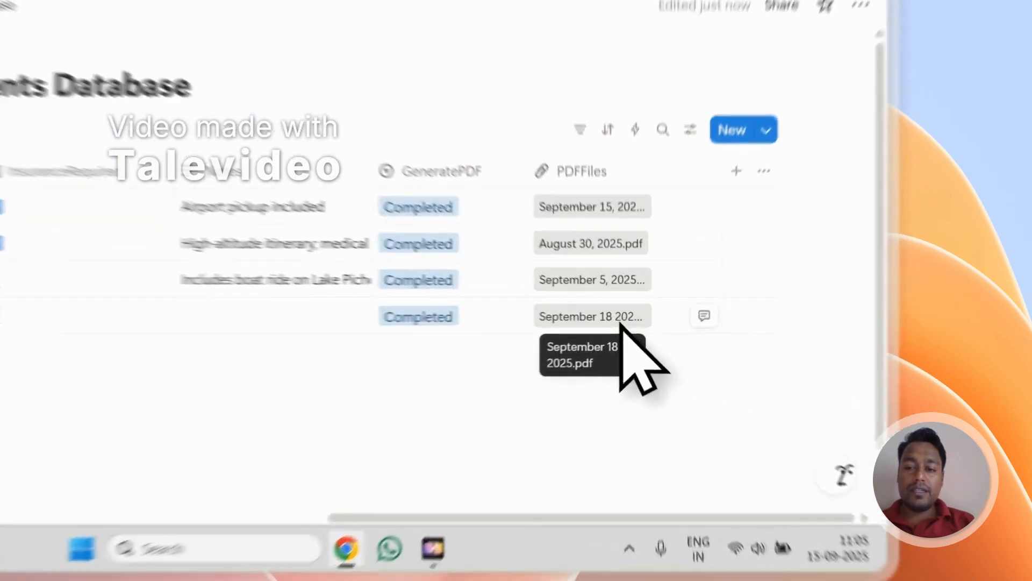
Step: Open the September 18, 2025 PDF from PDFFiles and check its date, traveler and organizer fields
click(748, 358)
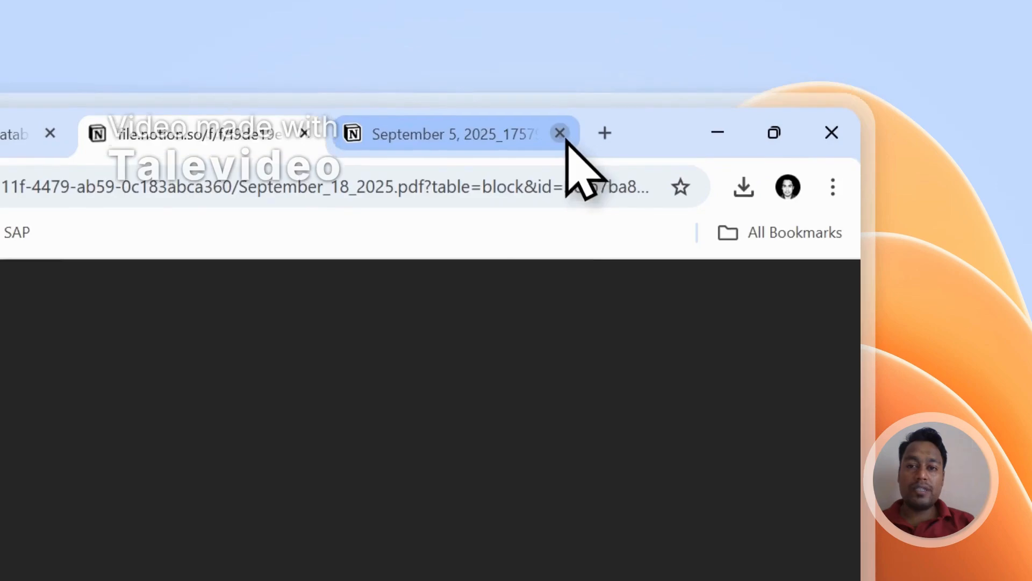
click(558, 132)
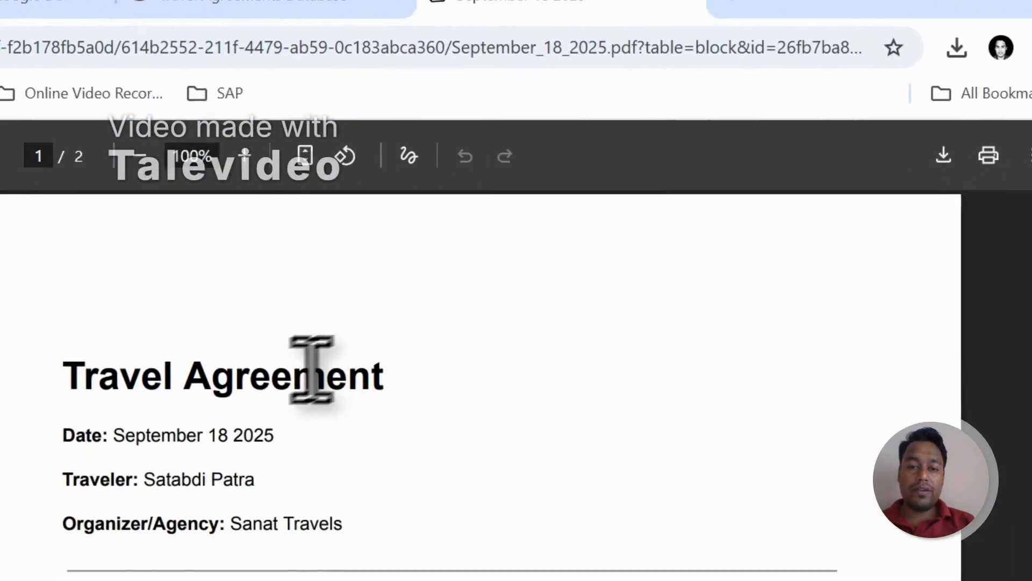
drag(111, 440, 263, 440)
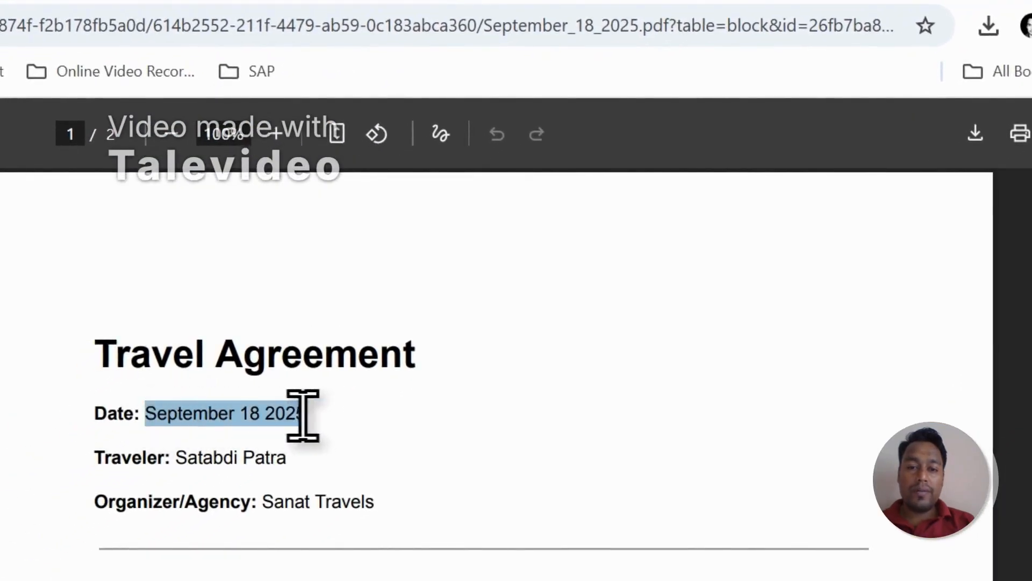
drag(177, 457, 255, 457)
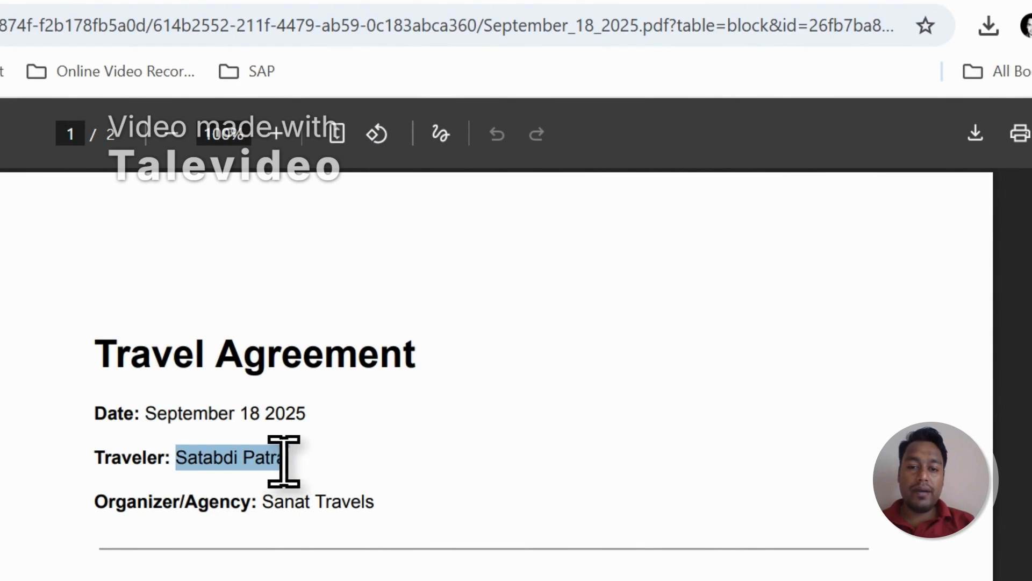
drag(263, 504, 375, 504)
Step: Return to the Travel Agreements Database, add a blank record and view its GeneratePDF options without choosing one
click(450, 96)
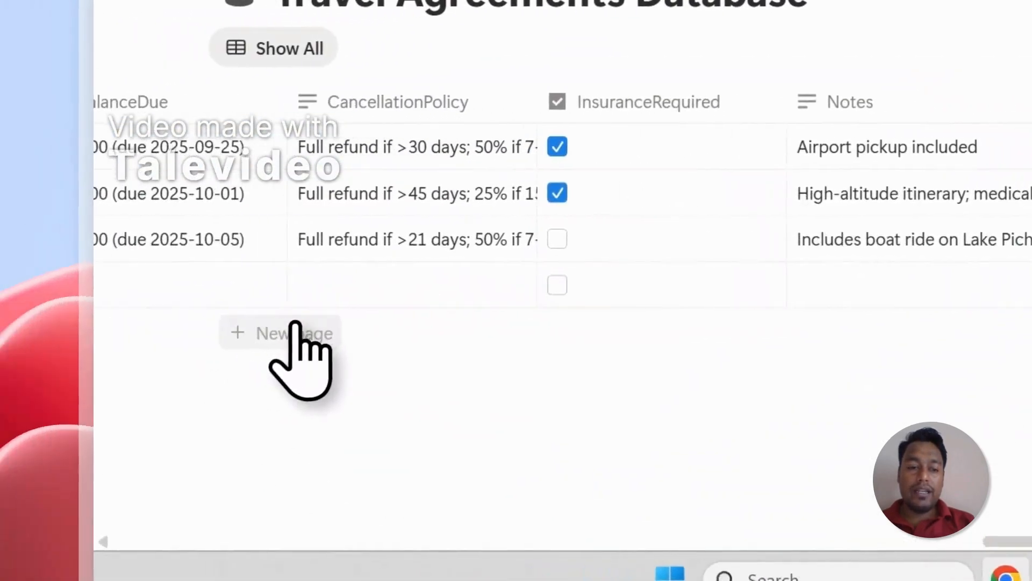
click(295, 327)
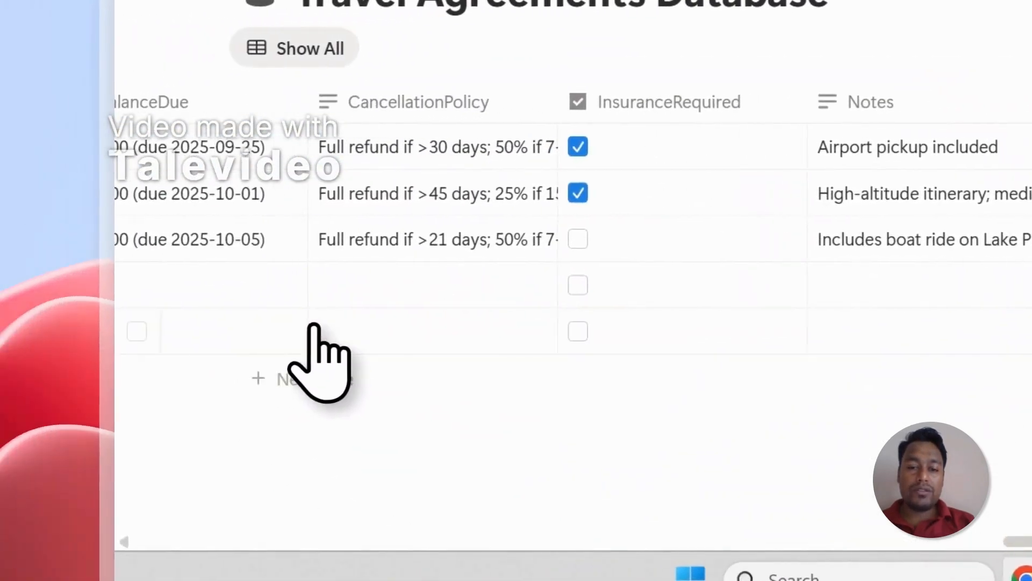
click(1021, 299)
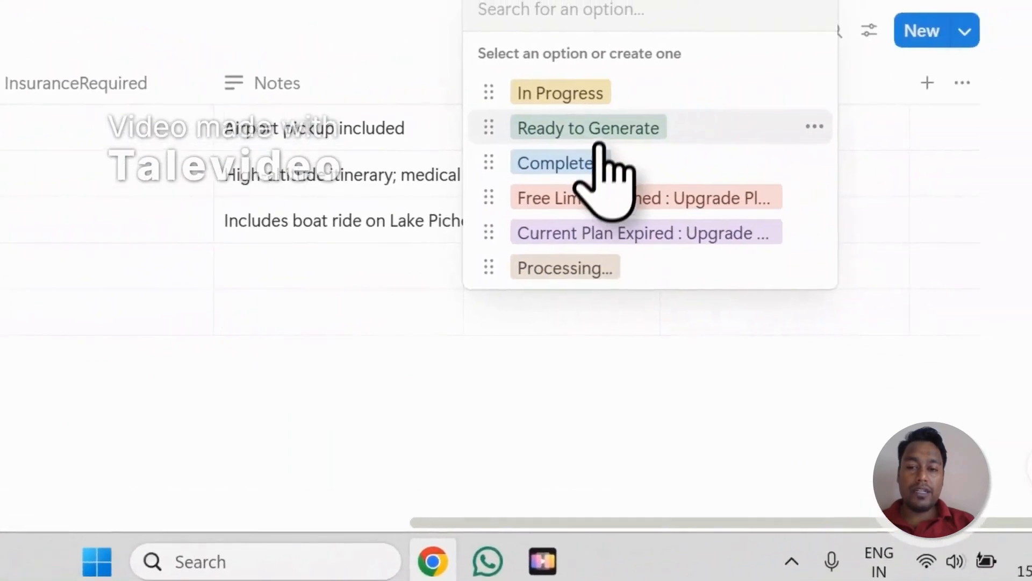
click(586, 368)
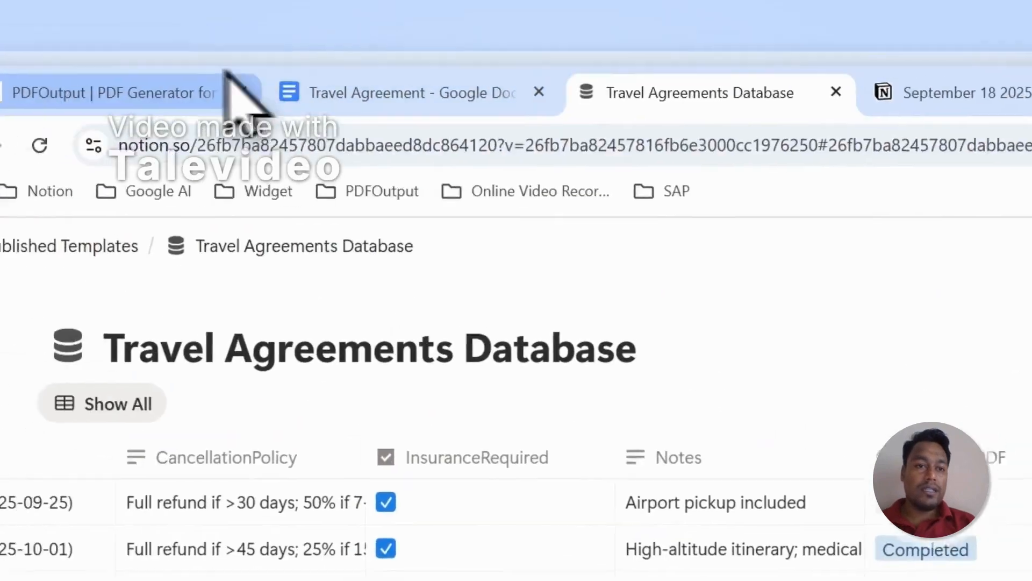
Step: Review the template's mapped placeholders in PDFOutput and the GeneratePDF and PDFFiles columns in the Notion database
click(226, 89)
scroll(716, 455, up, 4)
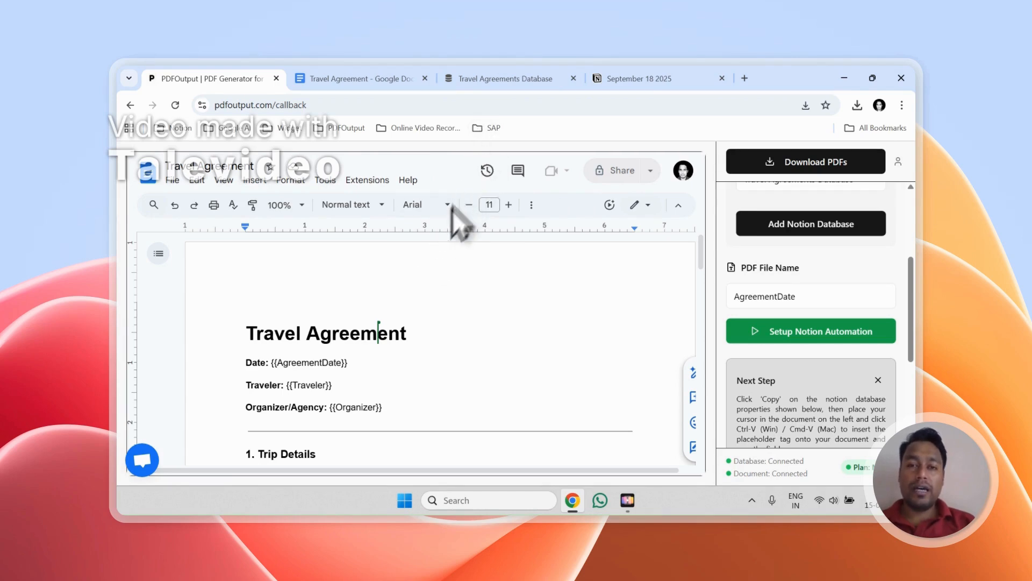
click(508, 78)
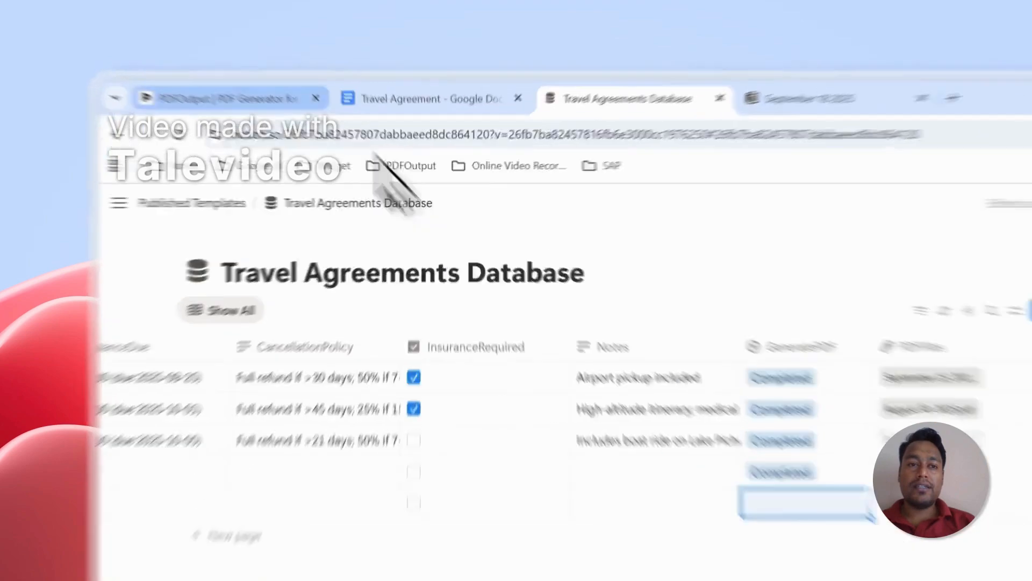
Step: Return to PDFOutput, open the support chat to view its message composer, and close it
click(242, 79)
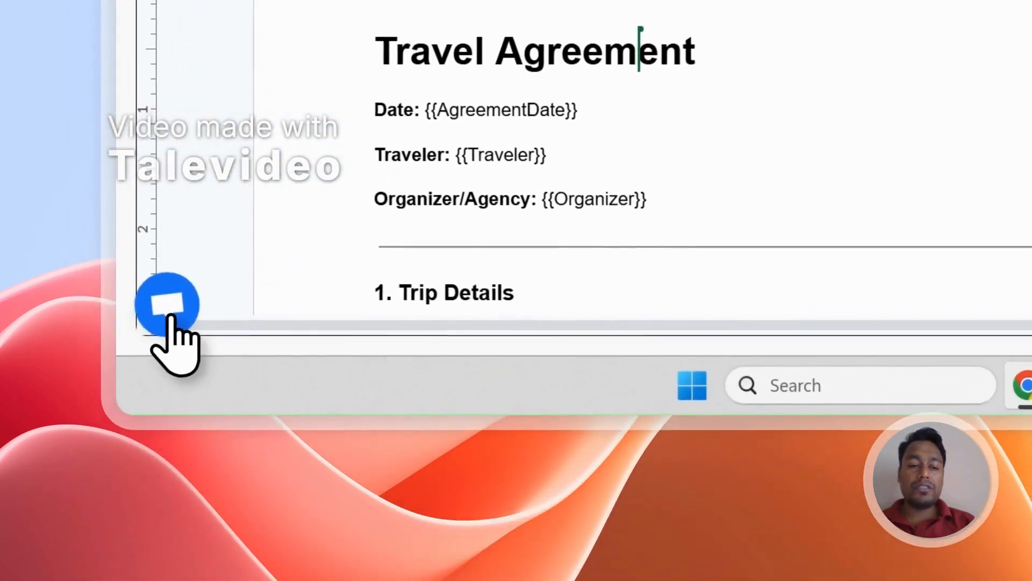
click(171, 320)
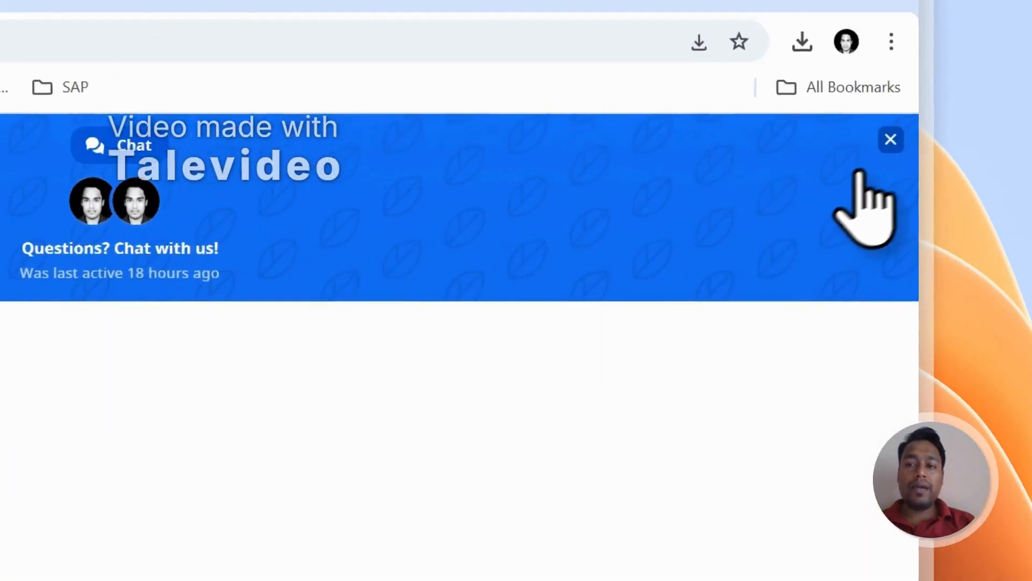
click(890, 140)
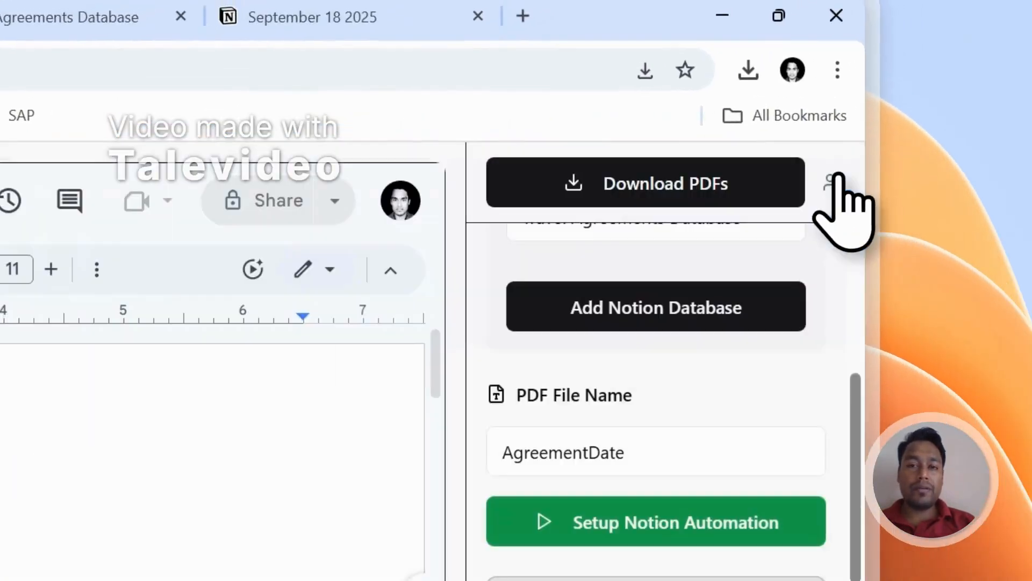
Step: Sign out of PDFOutput and look over the Send Message form in the site's Contact section
click(884, 155)
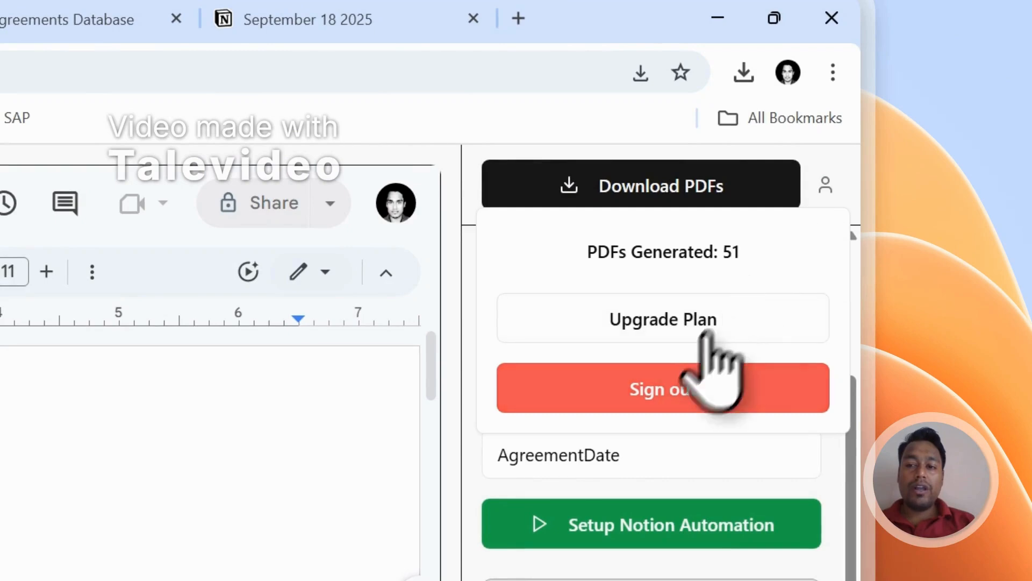
click(667, 389)
click(307, 189)
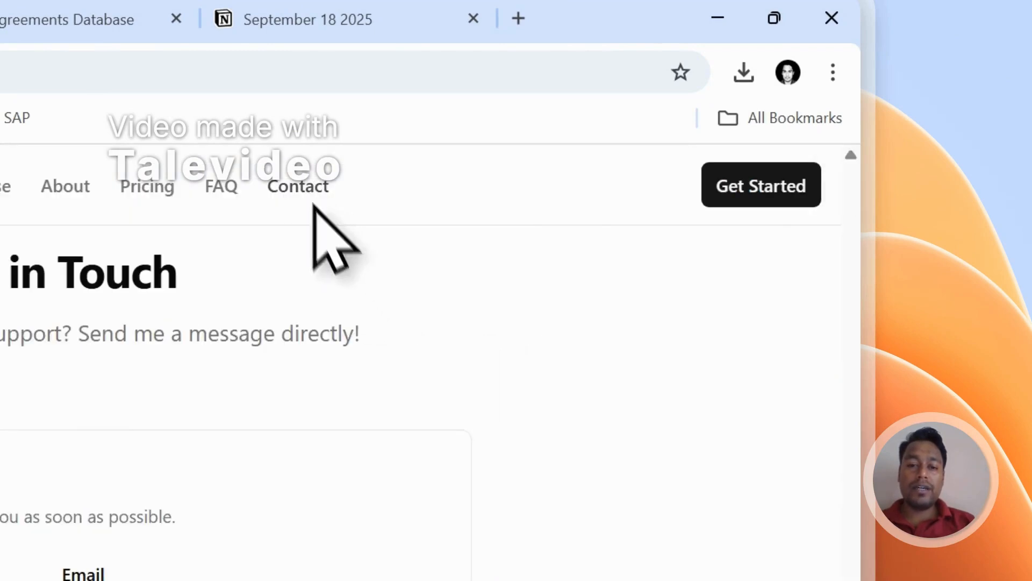
scroll(142, 472, down, 1)
scroll(265, 328, down, 1)
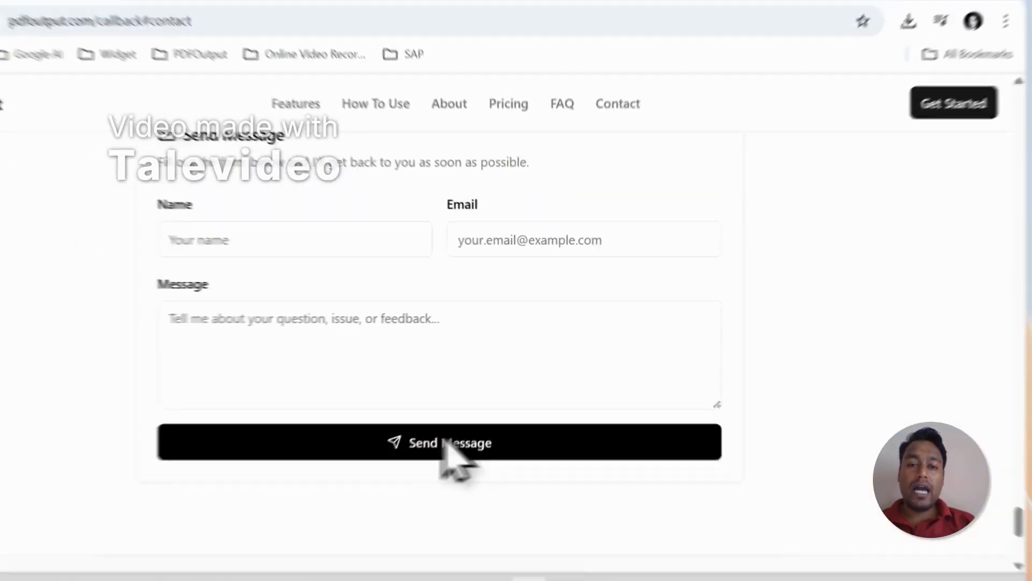
scroll(473, 454, up, 2)
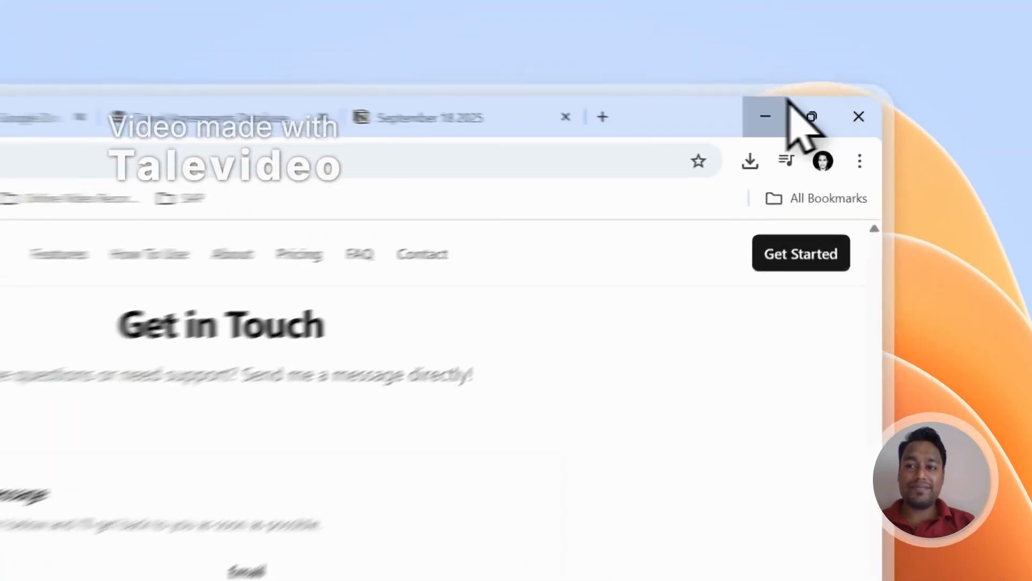
Step: Minimize the browser and launch Talevideo from the desktop
click(846, 77)
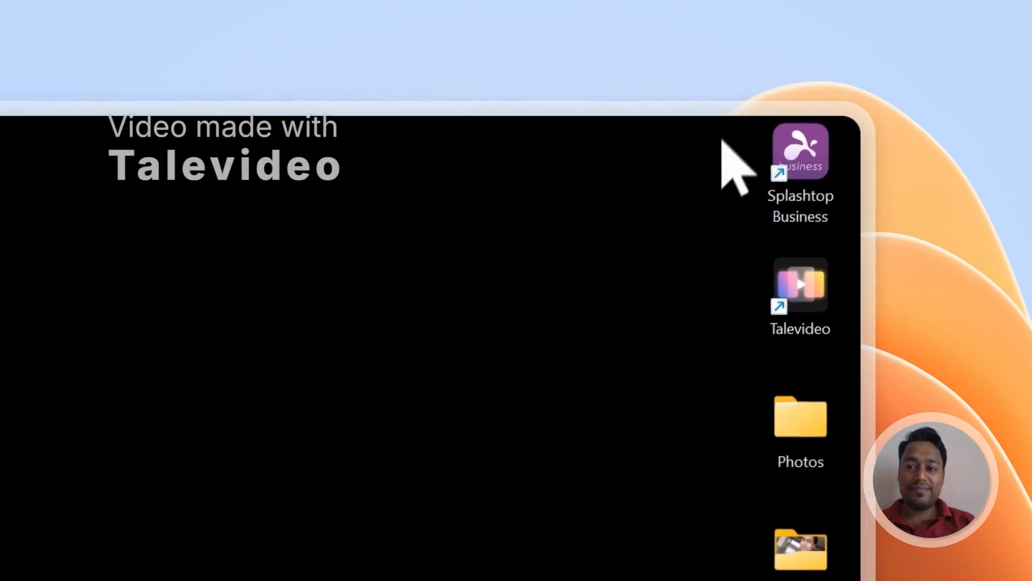
double_click(783, 303)
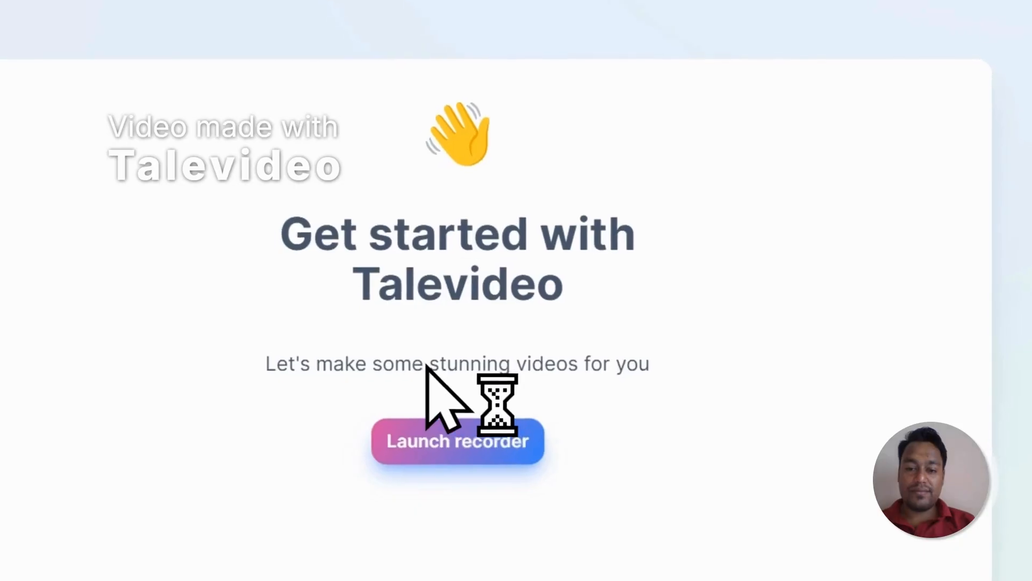